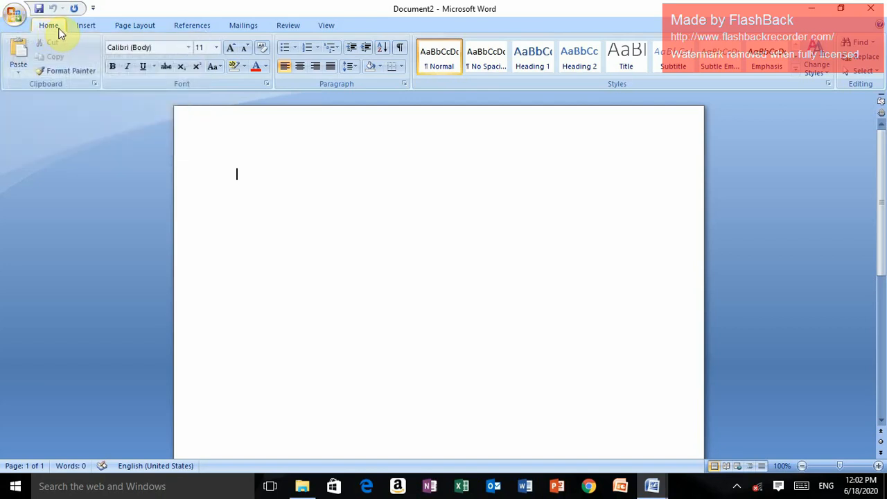
# Look through the insert, page layout, references, mailings, review and view command sets, ending on the home commands
pyautogui.click(91, 27)
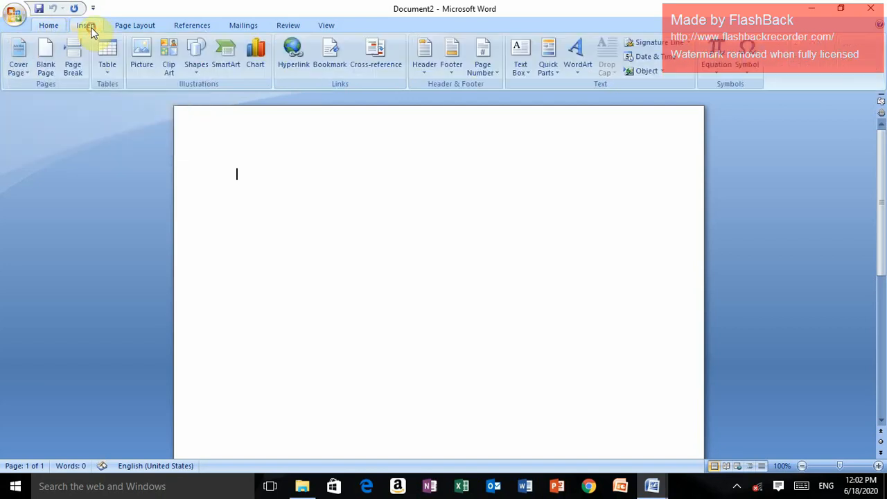
pyautogui.click(132, 29)
pyautogui.click(190, 27)
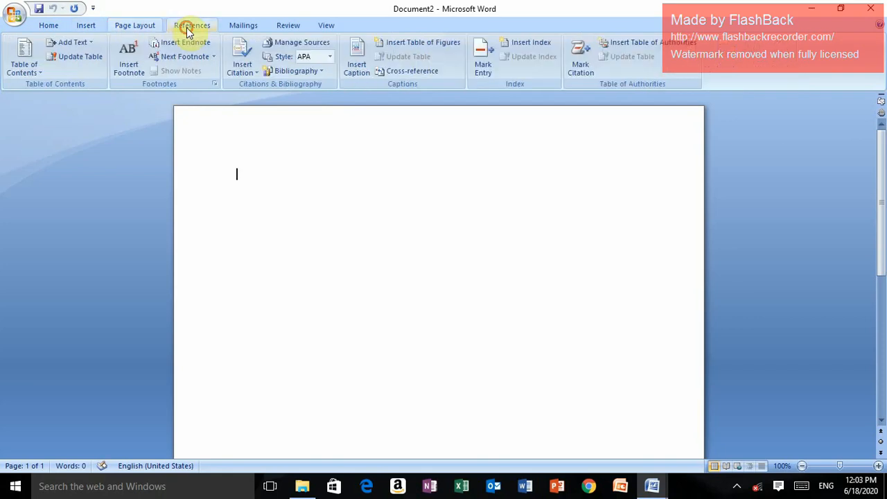
pyautogui.click(235, 27)
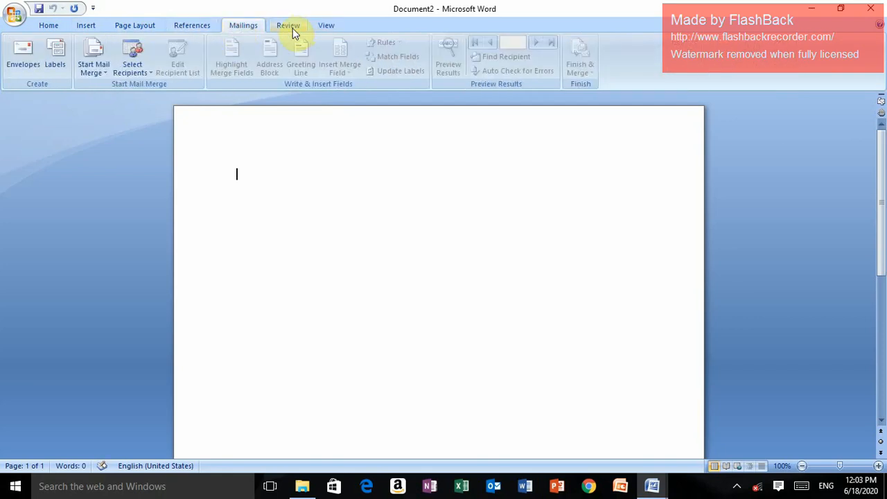
pyautogui.click(291, 28)
pyautogui.click(327, 27)
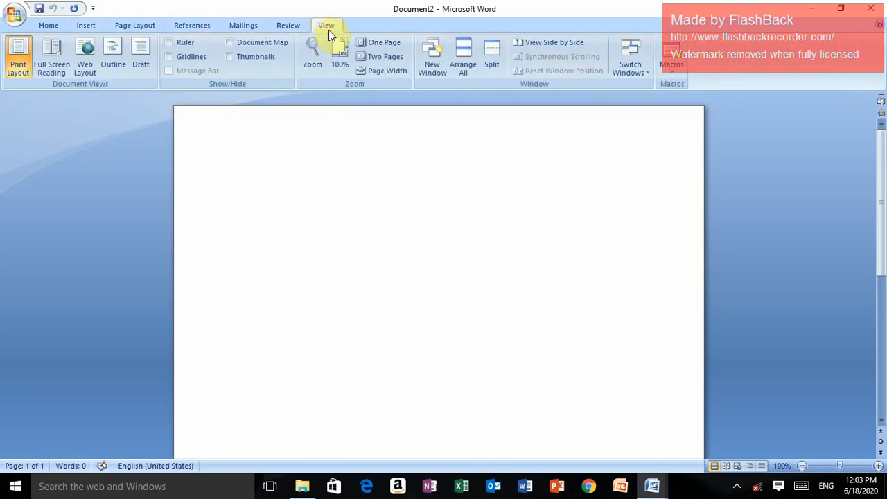
pyautogui.click(48, 32)
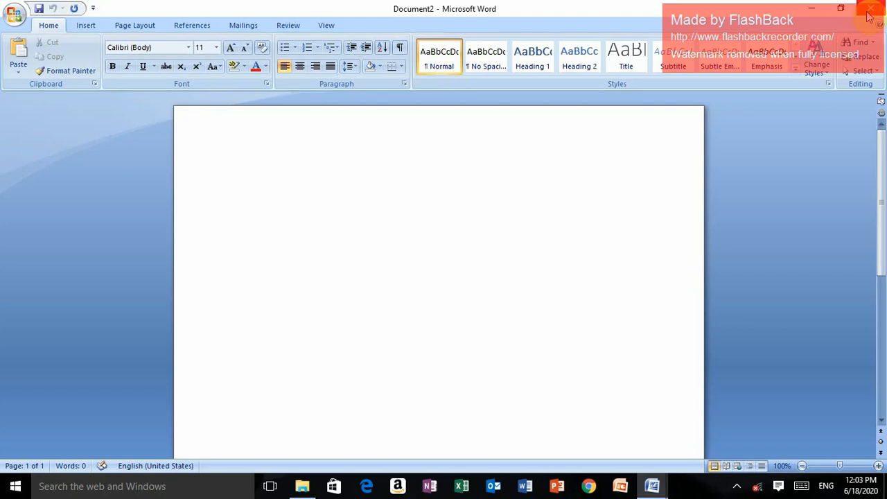
# Minimize the Document2 window to the desktop and bring it back into view
pyautogui.click(812, 9)
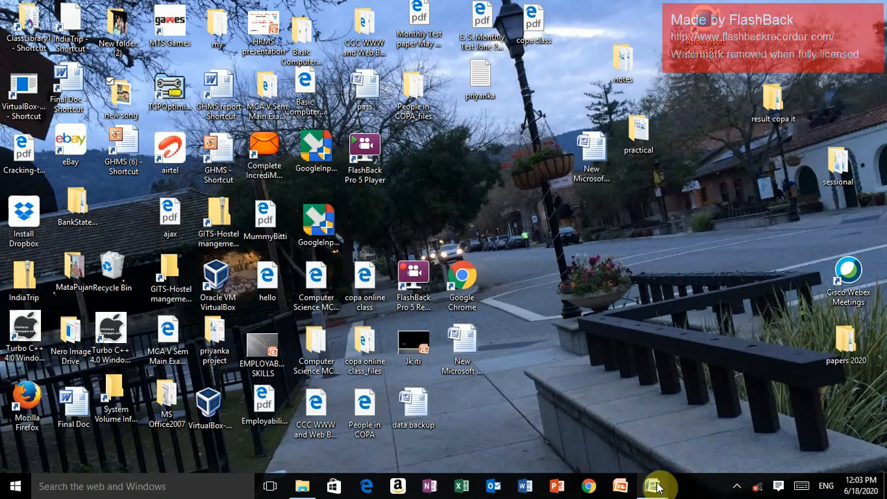
pyautogui.moveTo(659, 481)
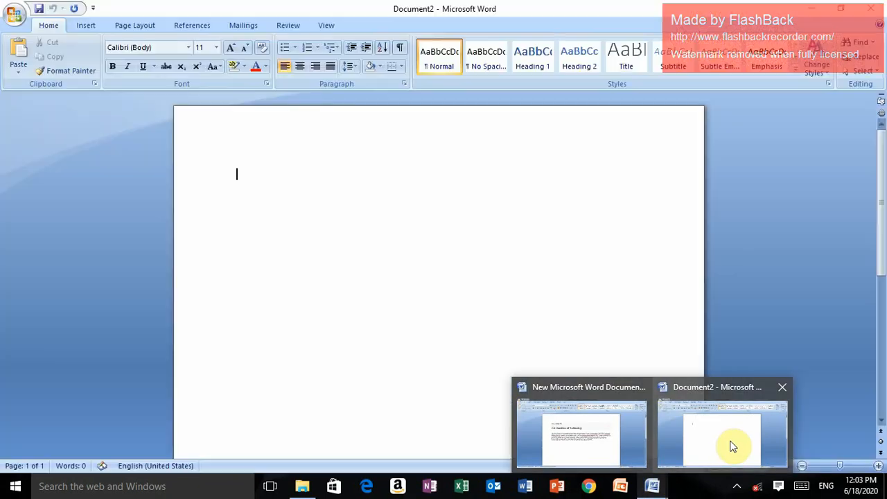
pyautogui.click(730, 441)
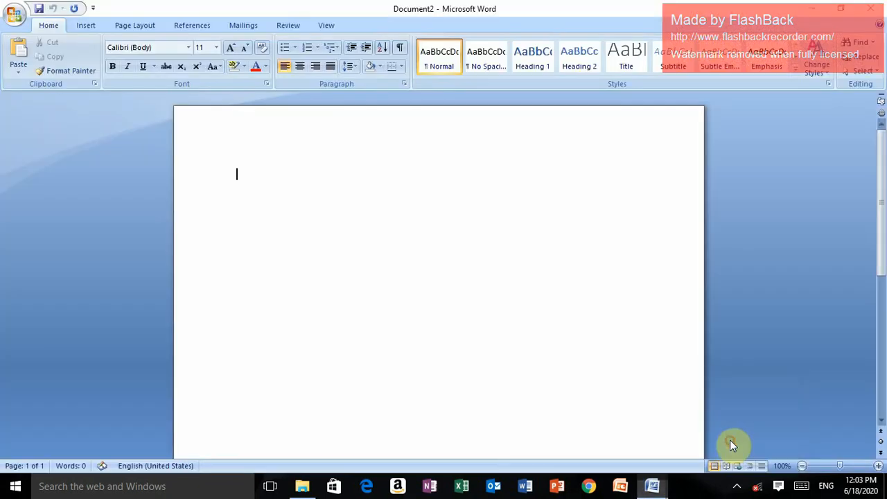
# Restore the window down from full screen, reduce its height from the upper edge, and maximize it again
pyautogui.click(841, 11)
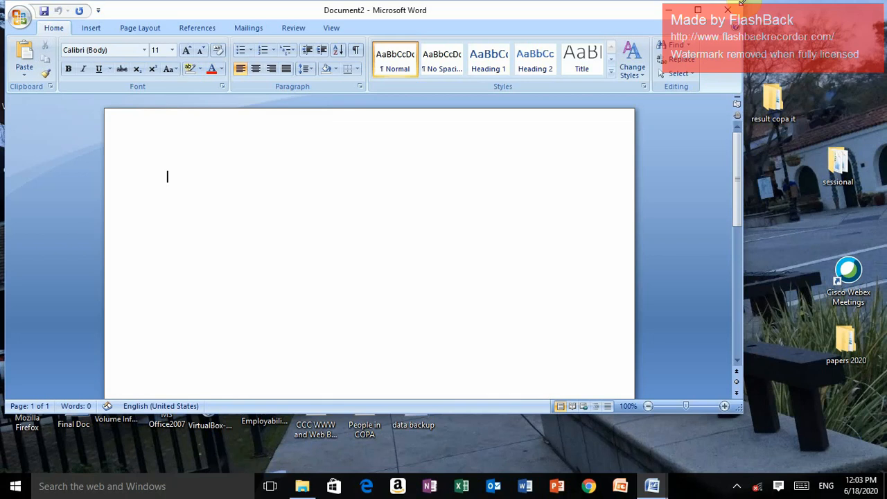
pyautogui.moveTo(741, 3); pyautogui.dragTo(744, 65)
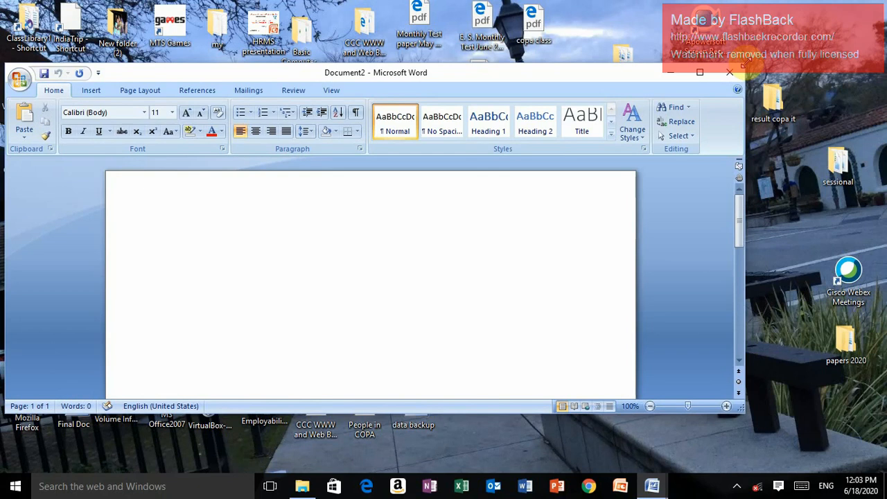
pyautogui.click(701, 73)
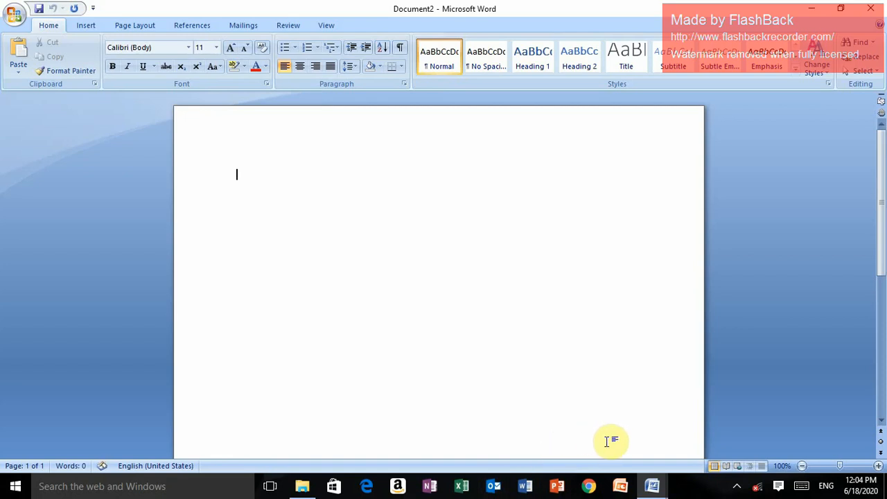
# Generate sample paragraphs with =rand() and place the cursor at the start of the first paragraph
pyautogui.write('=rand')
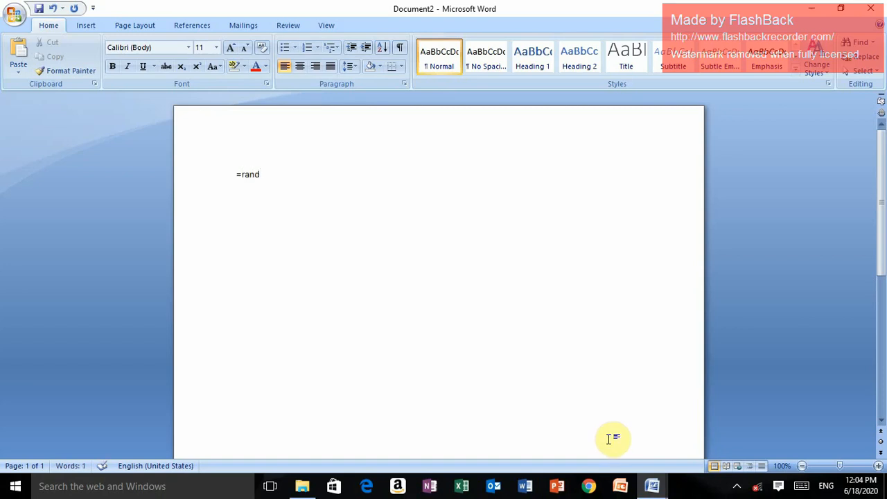
pyautogui.write('(')
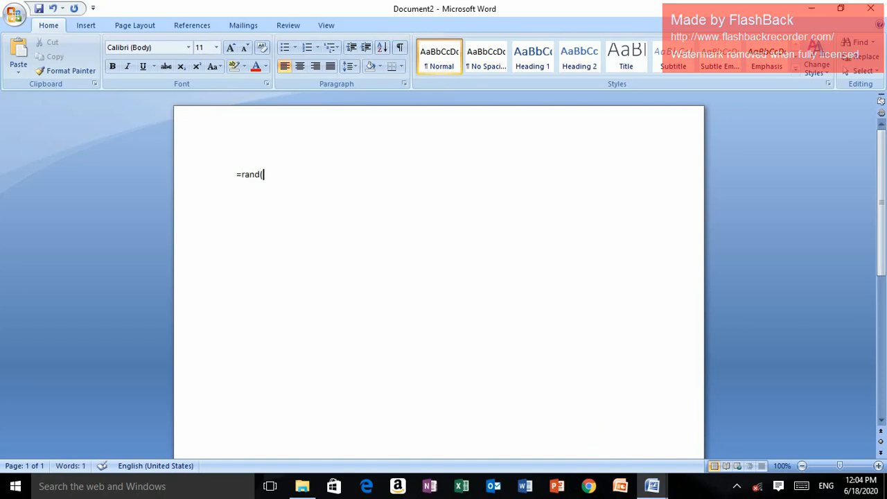
pyautogui.write(')')
pyautogui.press('Return')
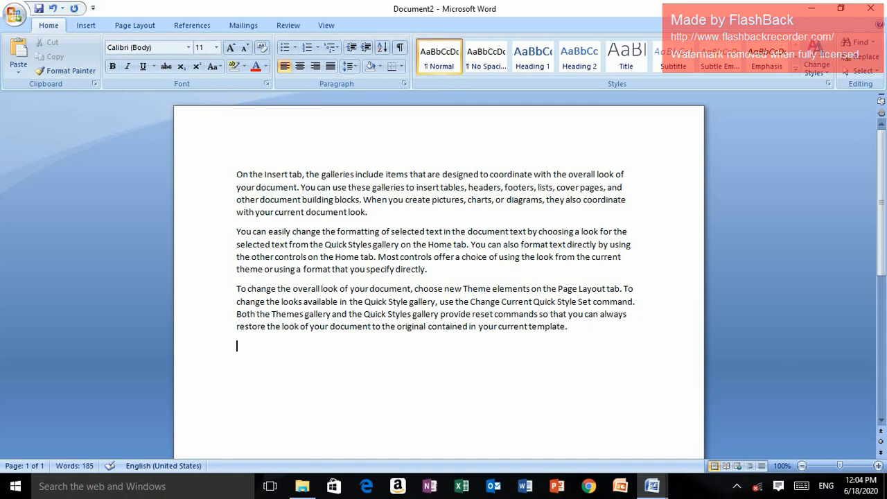
pyautogui.moveTo(303, 302); pyautogui.dragTo(274, 303)
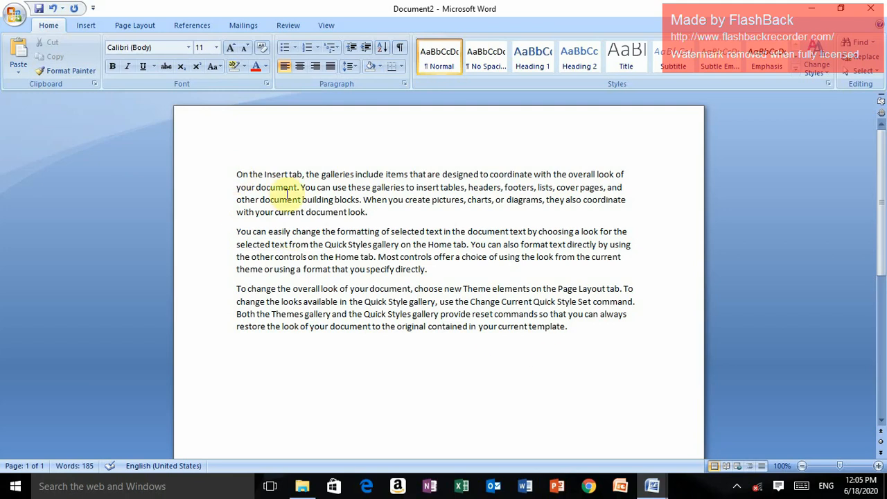
pyautogui.click(238, 175)
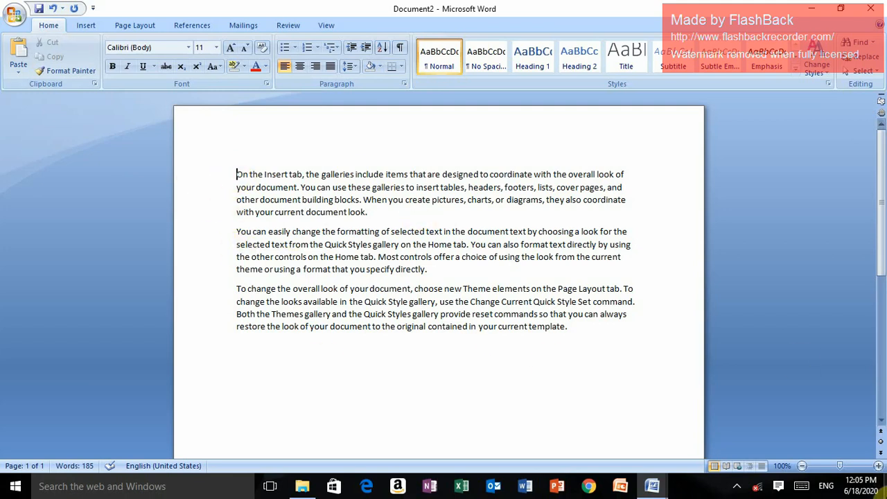
# Save the document to the Desktop as a Word Document named "jk iti"
pyautogui.click(12, 18)
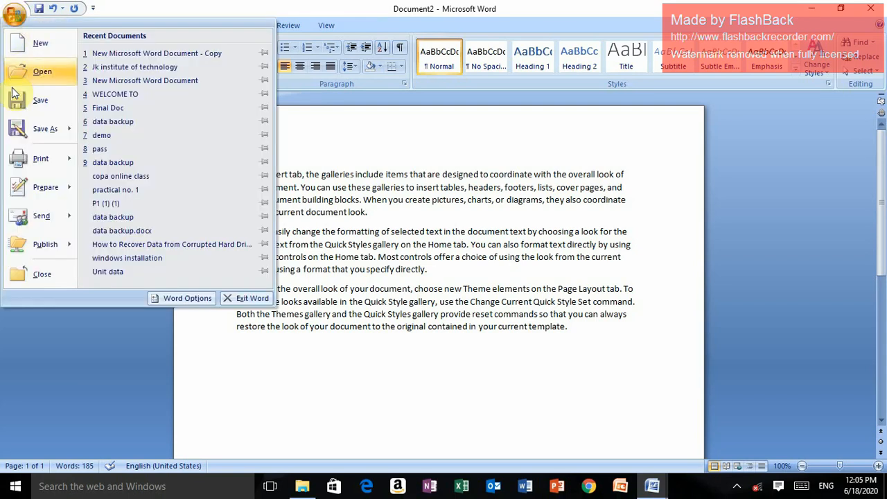
pyautogui.click(44, 129)
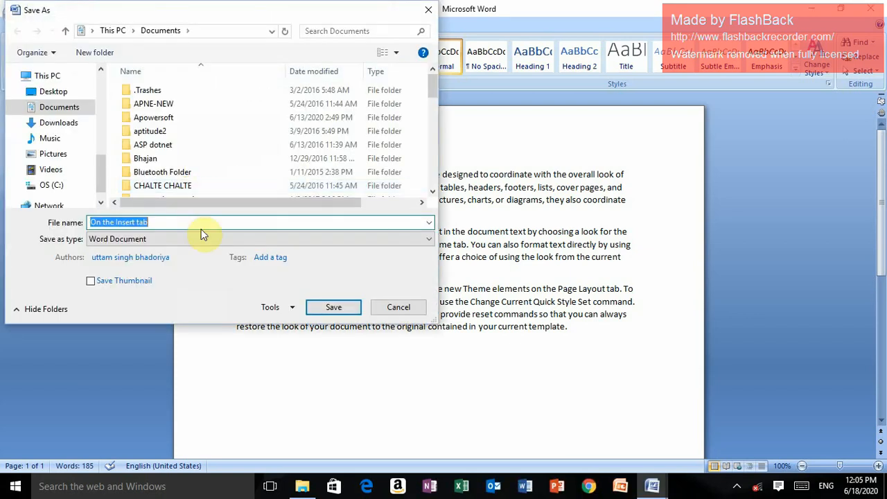
pyautogui.click(162, 221)
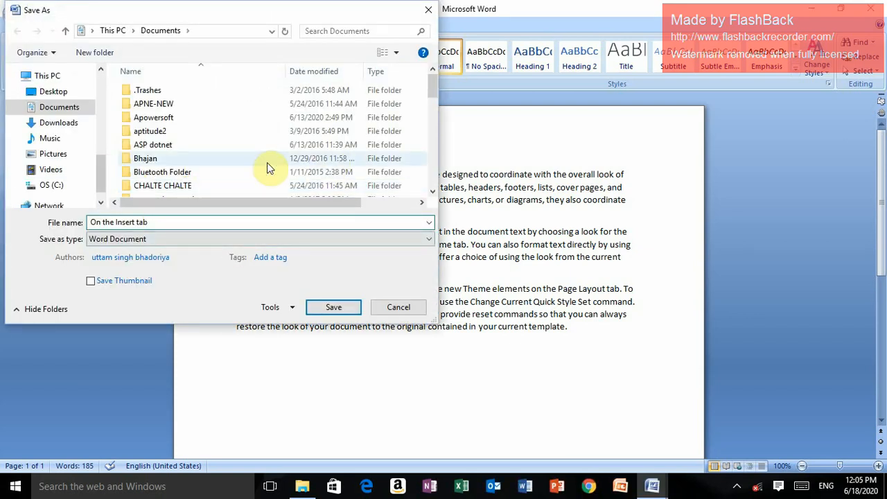
pyautogui.click(55, 93)
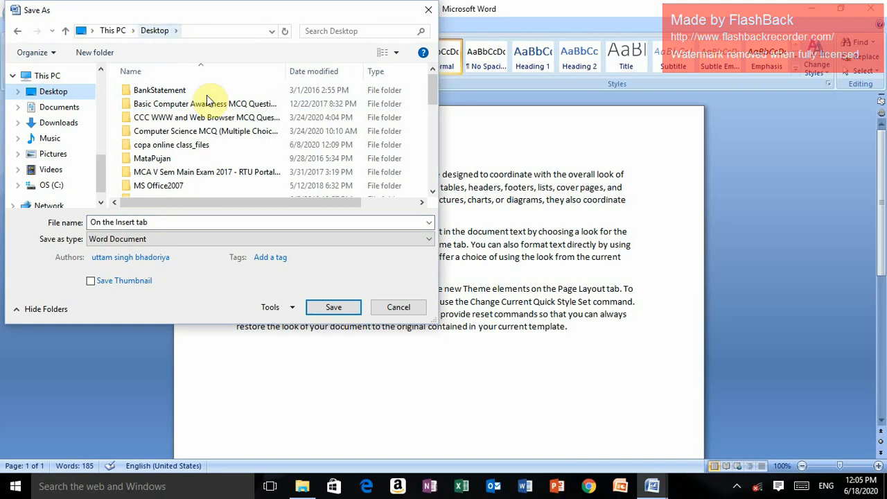
pyautogui.click(158, 222)
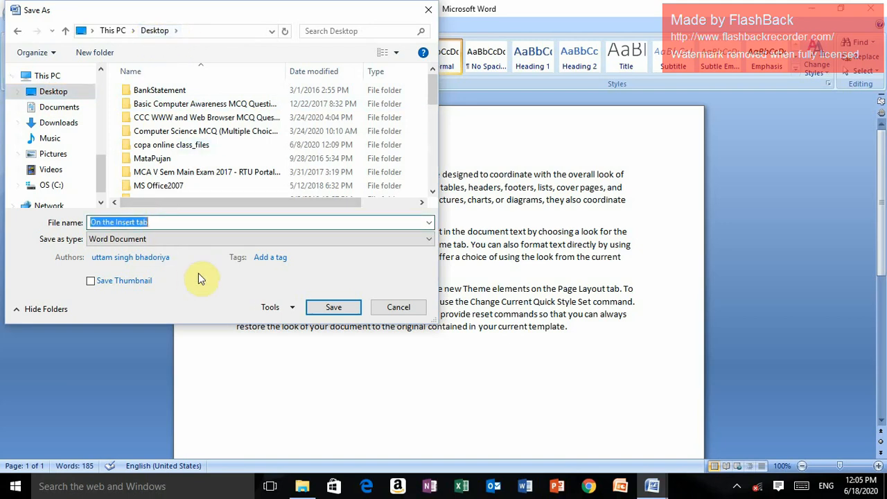
pyautogui.press('BackSpace')
pyautogui.write('j')
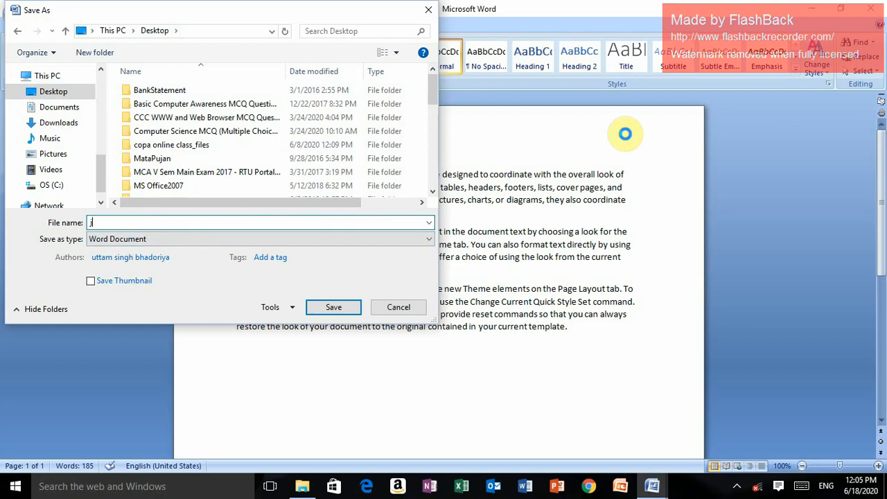
pyautogui.write('k iti')
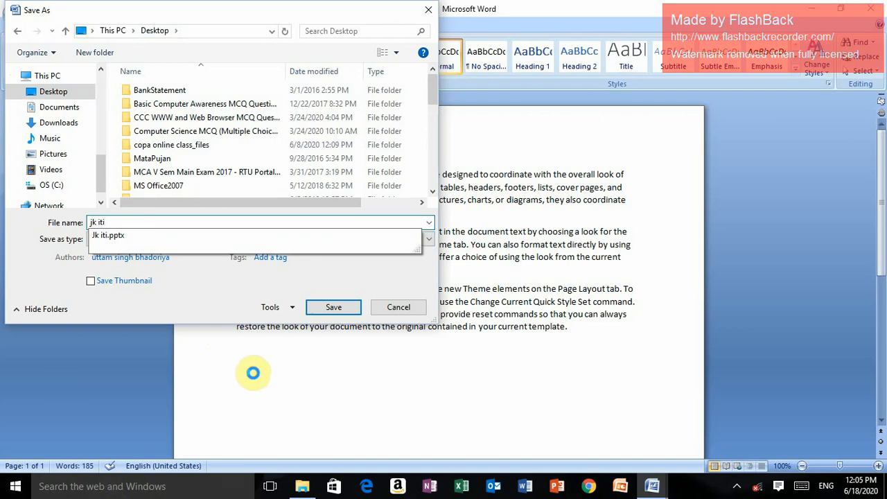
pyautogui.click(342, 309)
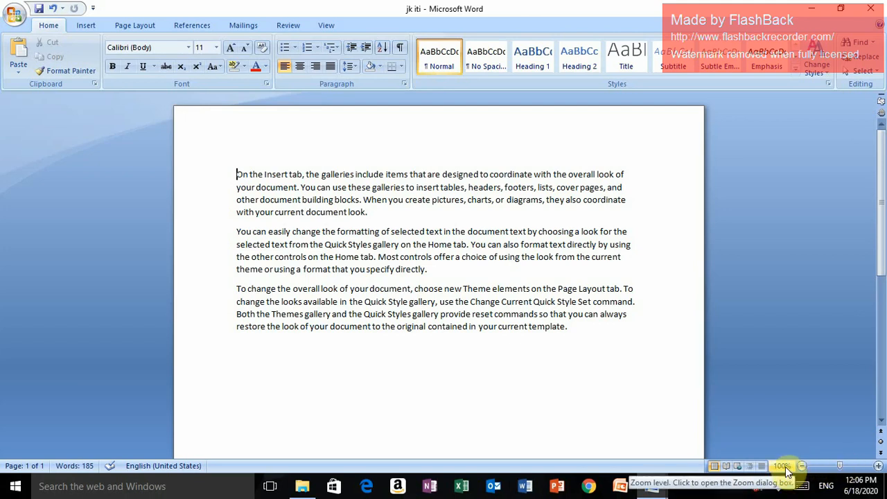
pyautogui.moveTo(839, 466)
pyautogui.mouseDown()
pyautogui.moveTo(830, 470)
pyautogui.moveTo(842, 468)
pyautogui.mouseUp()
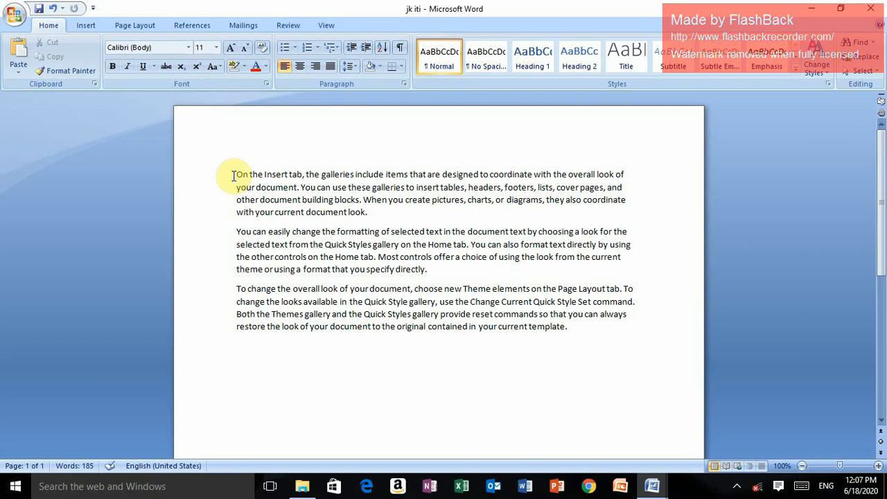
# Move the first paragraph below the last one by cutting and pasting it, and undo the move
pyautogui.moveTo(237, 174); pyautogui.dragTo(344, 231)
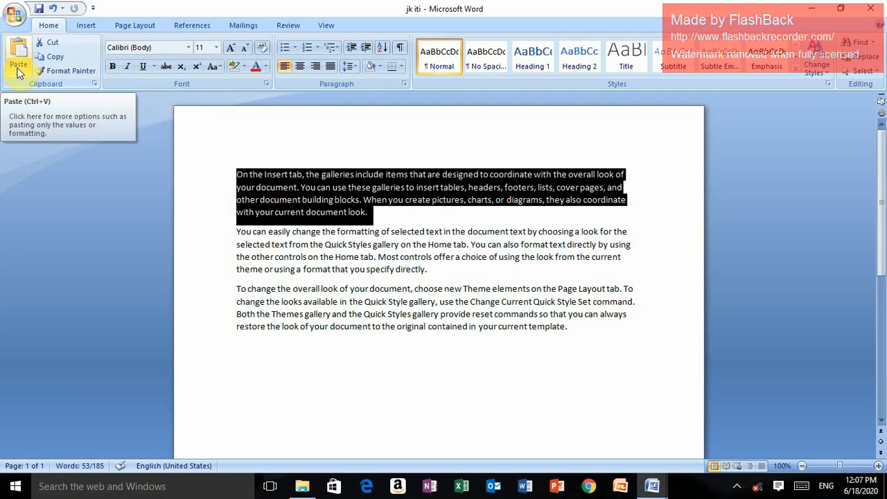
pyautogui.click(50, 46)
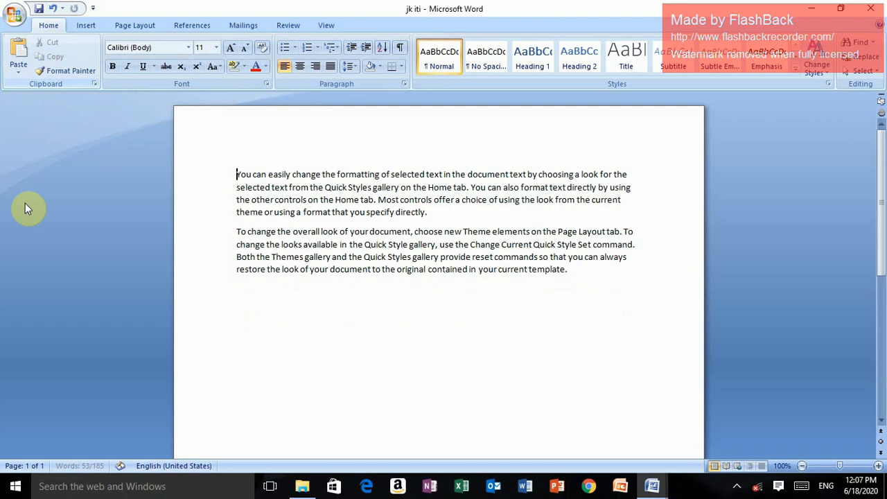
pyautogui.click(243, 326)
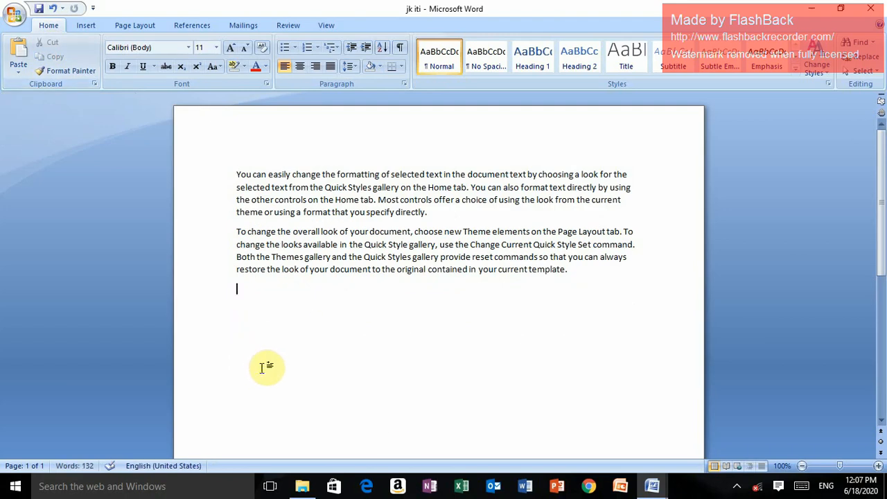
pyautogui.click(21, 65)
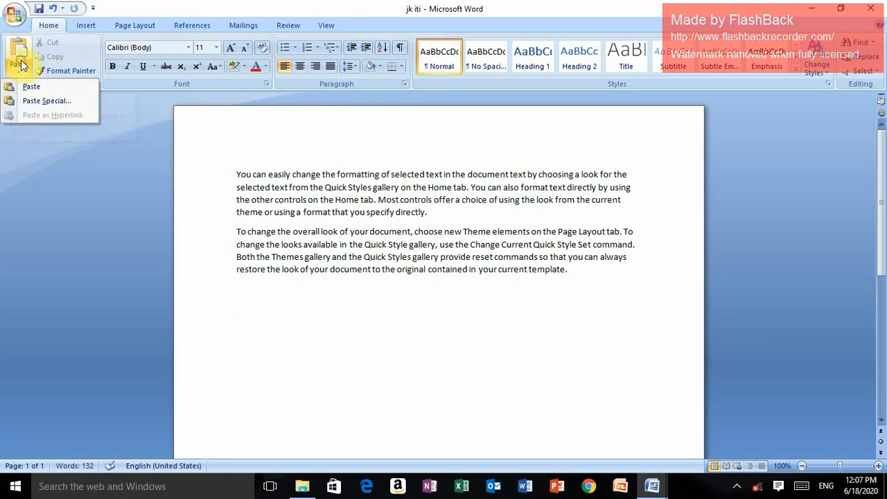
pyautogui.click(30, 87)
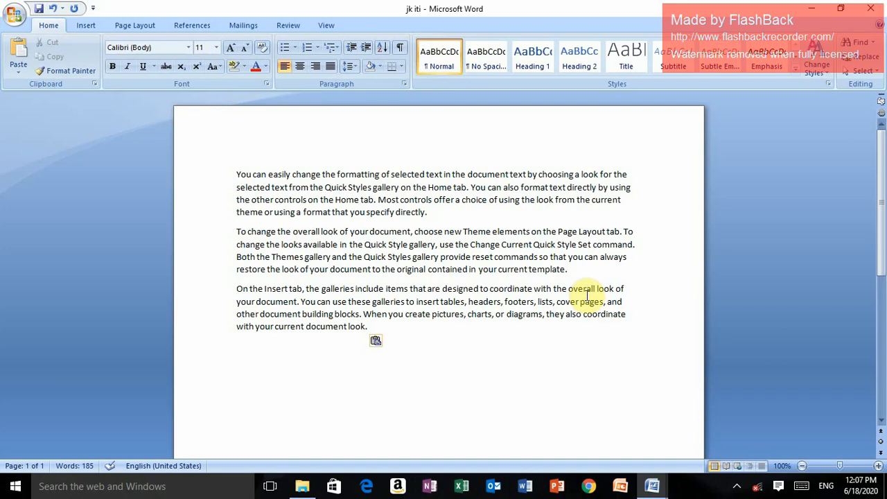
pyautogui.hotkey('ctrl', 'z')
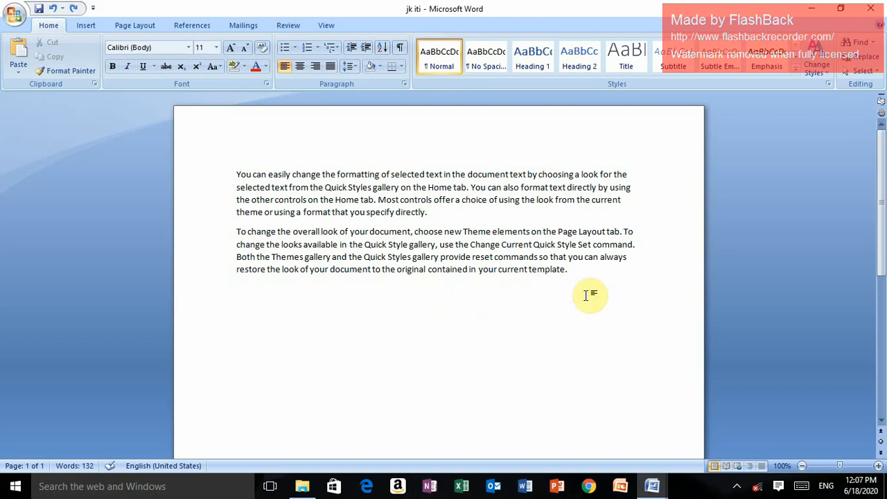
pyautogui.hotkey('ctrl', 'z')
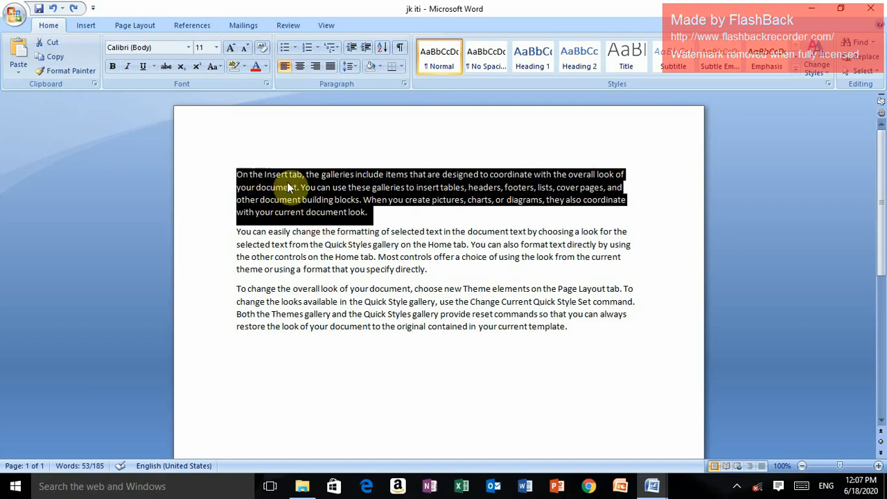
# Paste a copy of the selected first paragraph below the last paragraph, and undo the paste
pyautogui.click(55, 56)
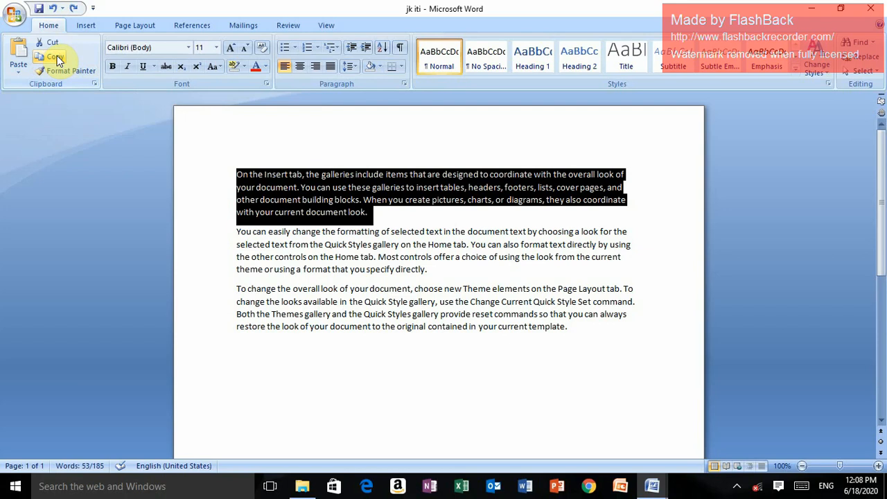
pyautogui.click(239, 363)
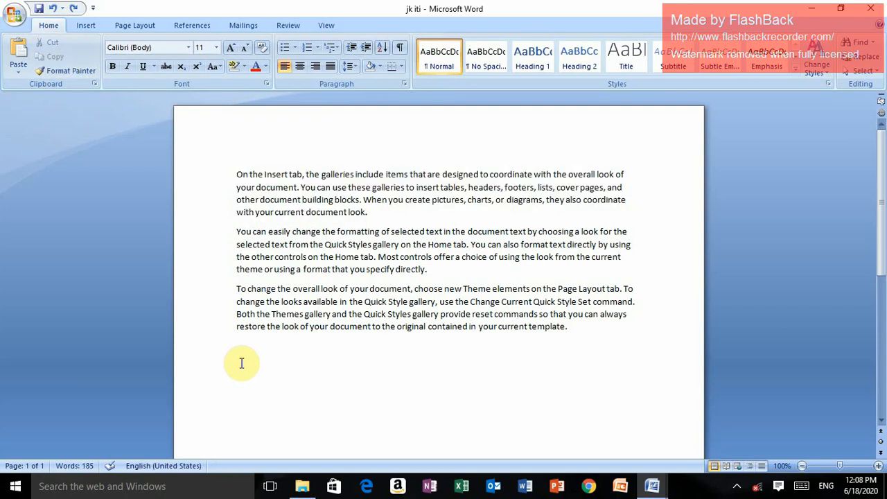
pyautogui.click(19, 55)
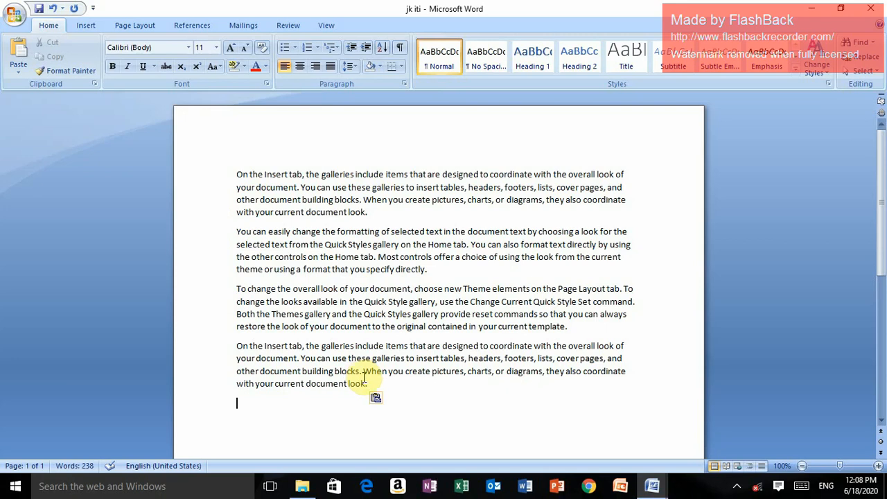
pyautogui.hotkey('ctrl', 'z')
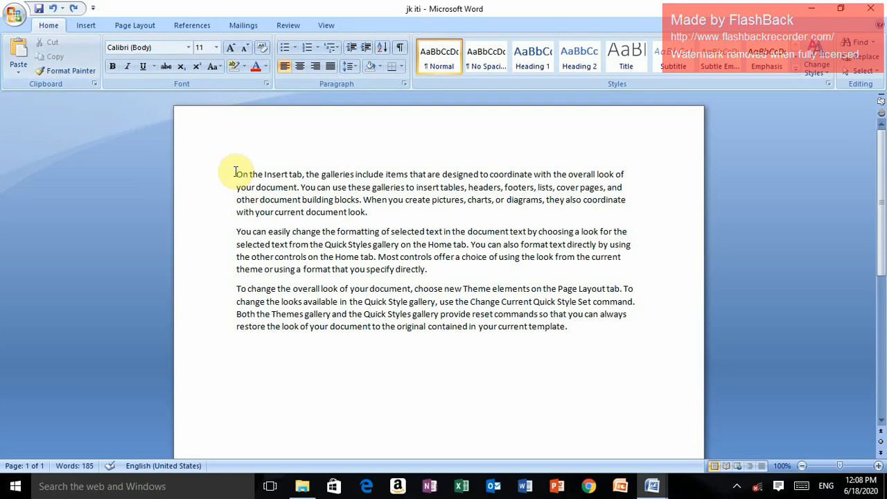
# Make the whole first paragraph bold, italic and underlined
pyautogui.moveTo(236, 172); pyautogui.dragTo(314, 201)
pyautogui.moveTo(366, 213); pyautogui.dragTo(377, 212)
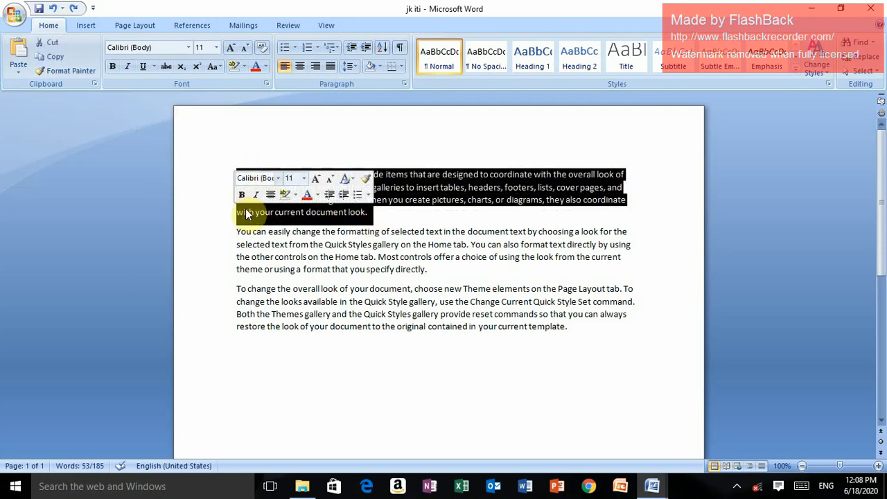
pyautogui.click(114, 65)
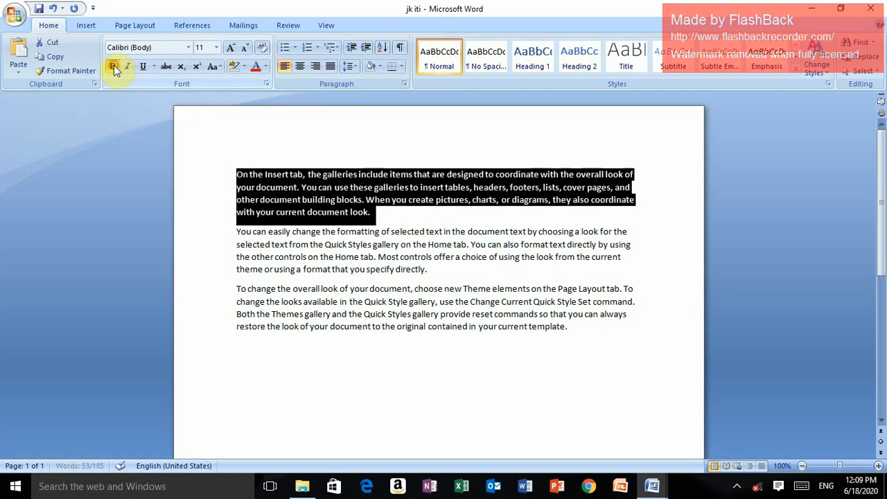
pyautogui.click(125, 67)
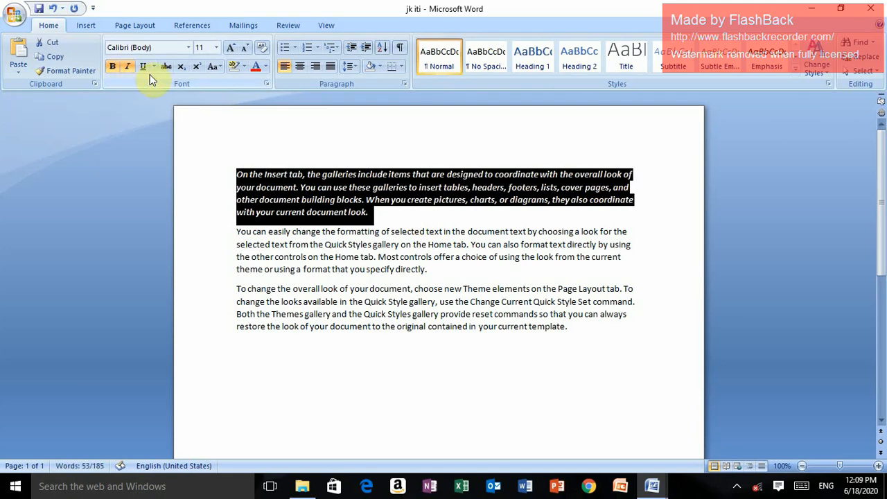
pyautogui.click(142, 67)
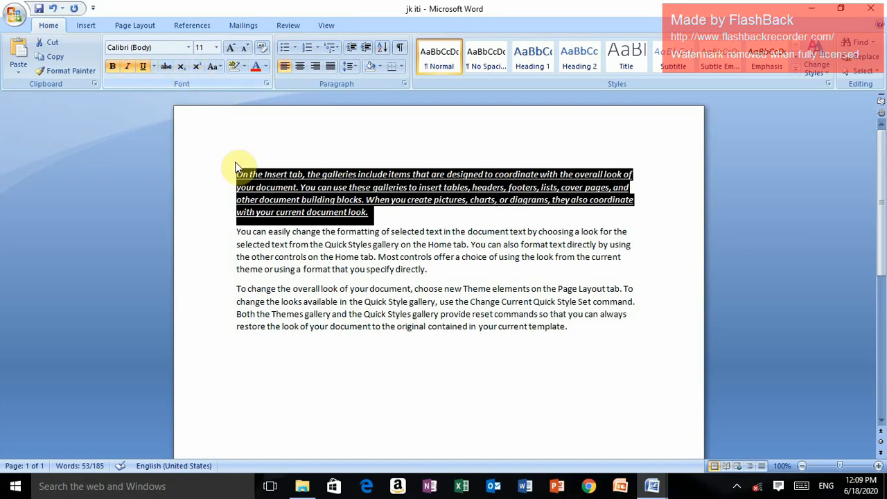
pyautogui.click(378, 210)
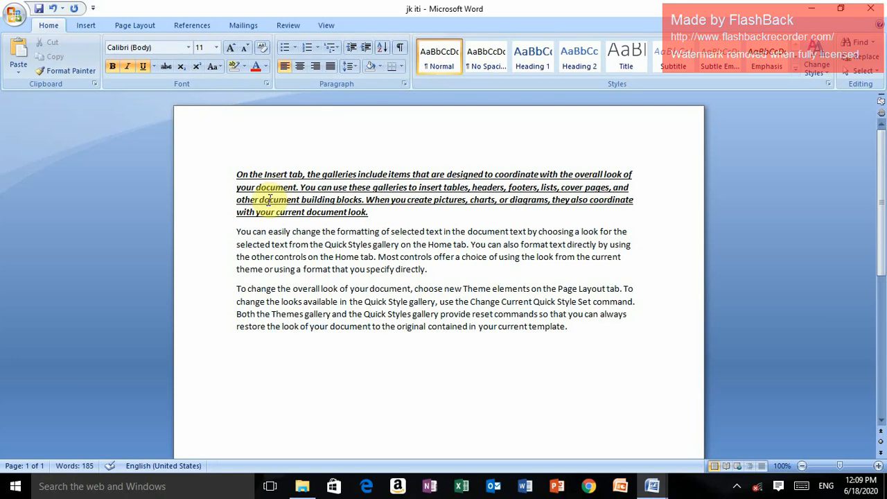
# Set the first paragraph's font size to 16
pyautogui.moveTo(237, 172); pyautogui.dragTo(376, 214)
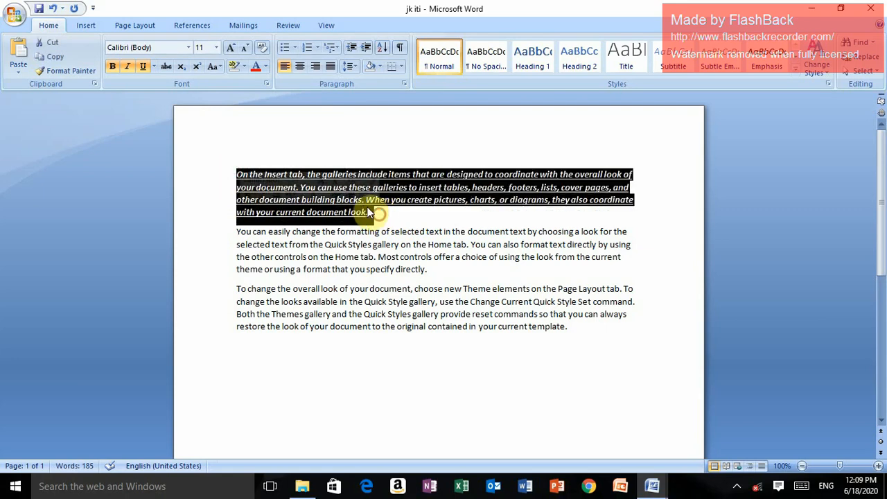
pyautogui.click(217, 48)
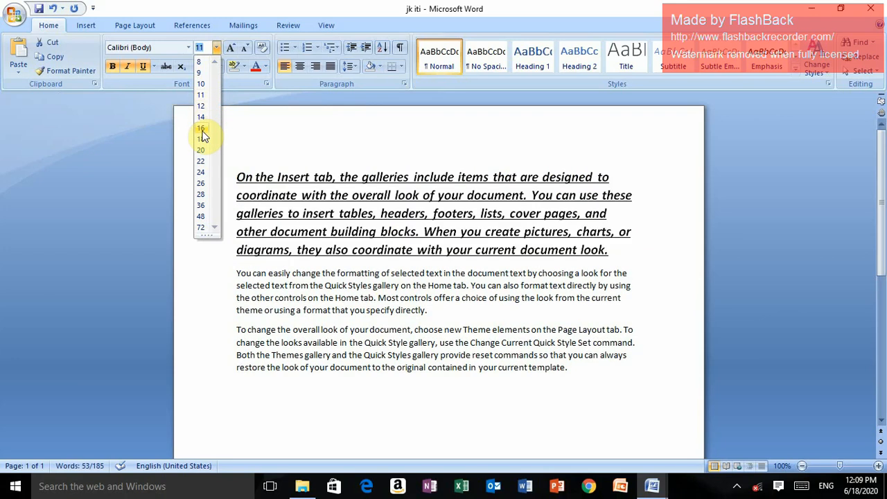
pyautogui.click(201, 129)
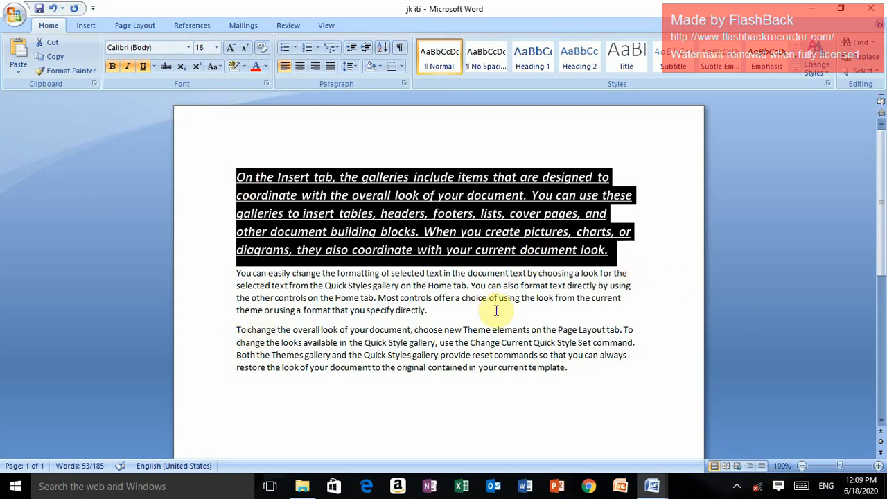
pyautogui.moveTo(235, 331); pyautogui.dragTo(562, 381)
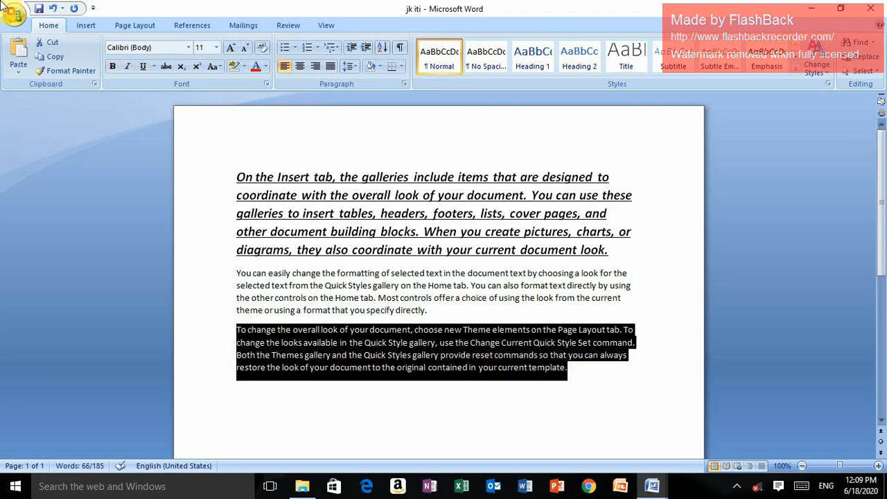
pyautogui.click(72, 70)
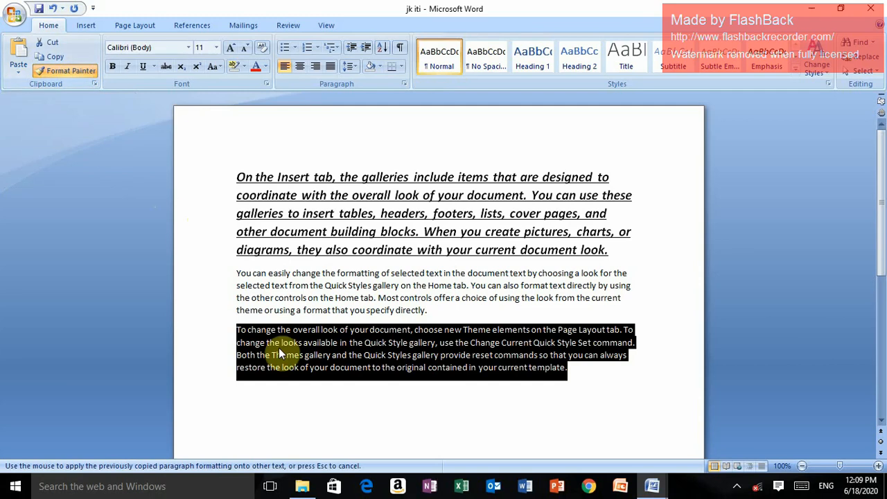
pyautogui.click(247, 333)
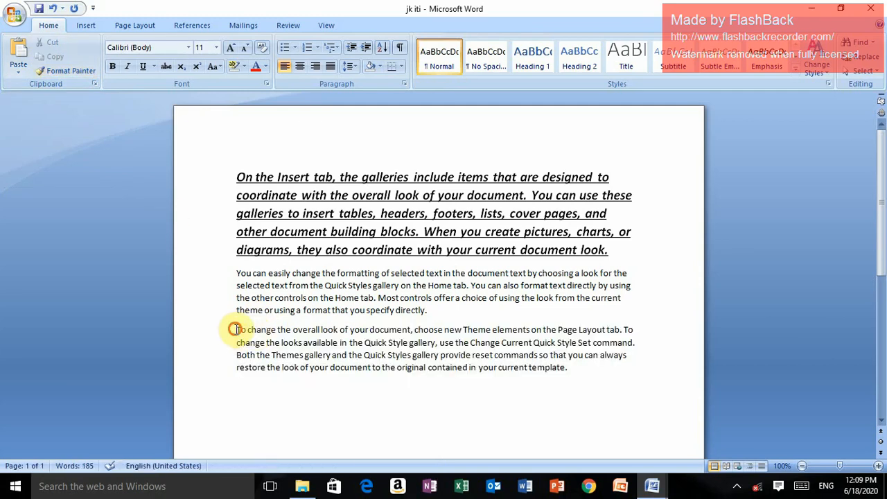
pyautogui.moveTo(236, 330); pyautogui.dragTo(571, 405)
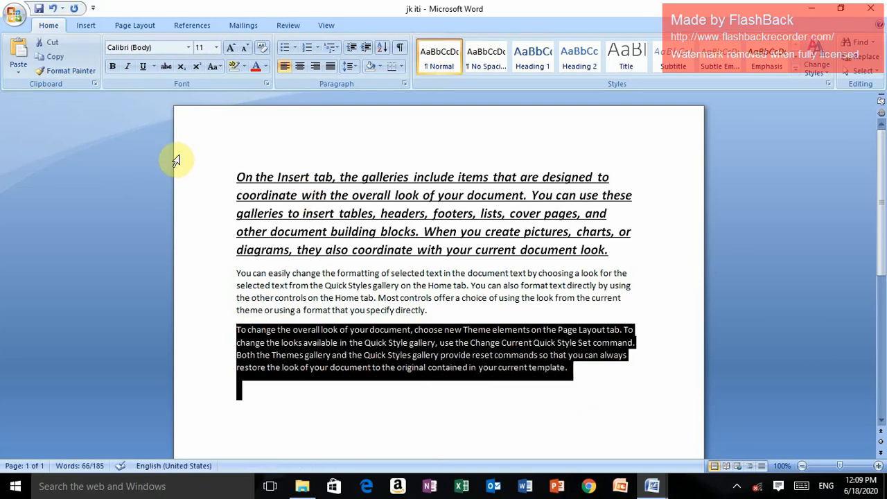
# Copy the first paragraph's formatting onto the last paragraph with Format Painter
pyautogui.click(237, 174)
pyautogui.moveTo(237, 174); pyautogui.dragTo(604, 251)
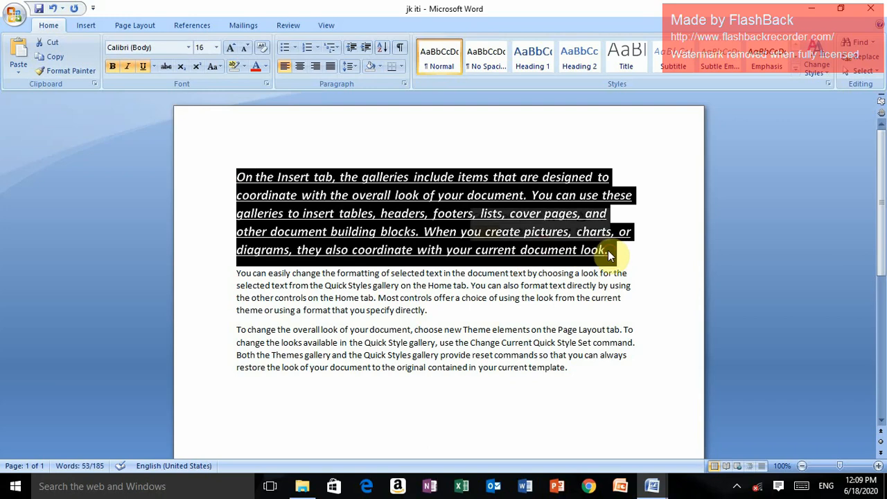
pyautogui.click(70, 70)
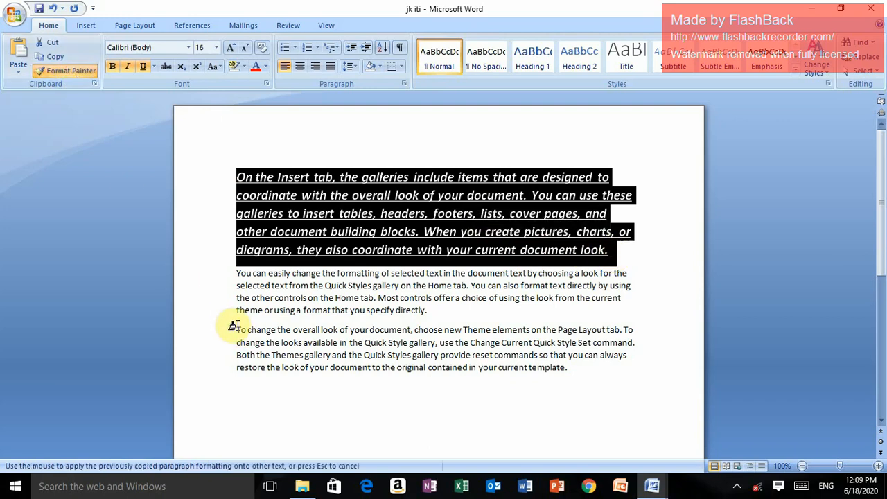
pyautogui.moveTo(234, 326)
pyautogui.mouseDown()
pyautogui.moveTo(437, 384)
pyautogui.moveTo(566, 377)
pyautogui.moveTo(565, 387)
pyautogui.mouseUp()
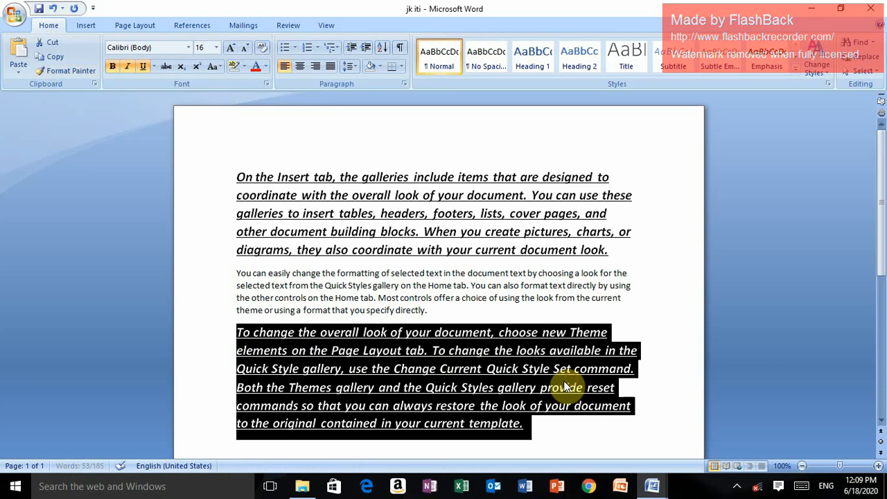
pyautogui.click(576, 440)
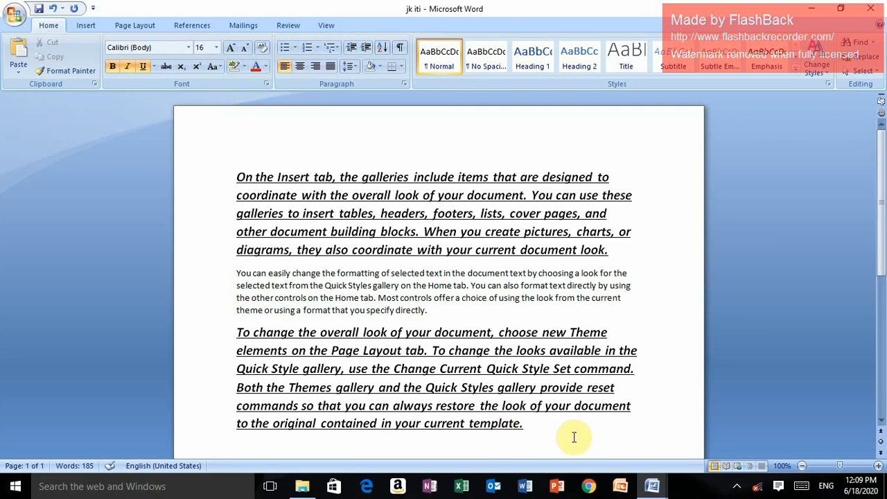
# Reapply font size 16 to the first paragraph and set its font to Bookman Old Style
pyautogui.moveTo(237, 176); pyautogui.dragTo(619, 250)
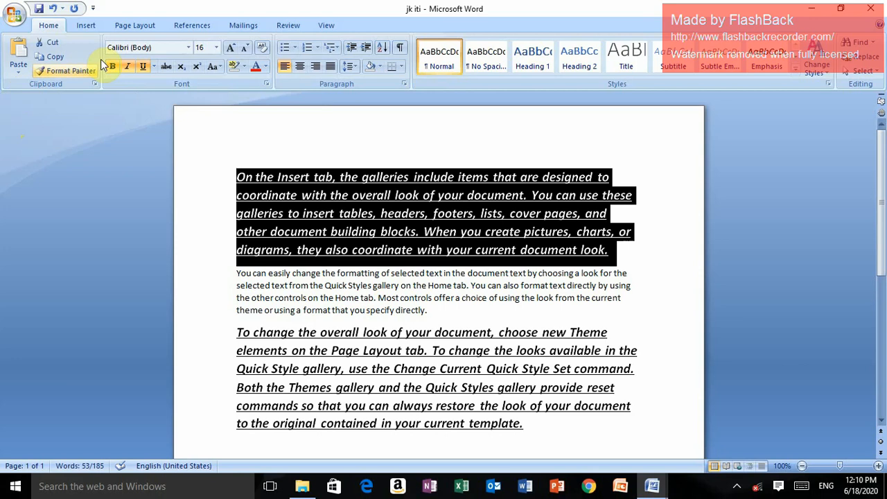
pyautogui.click(217, 48)
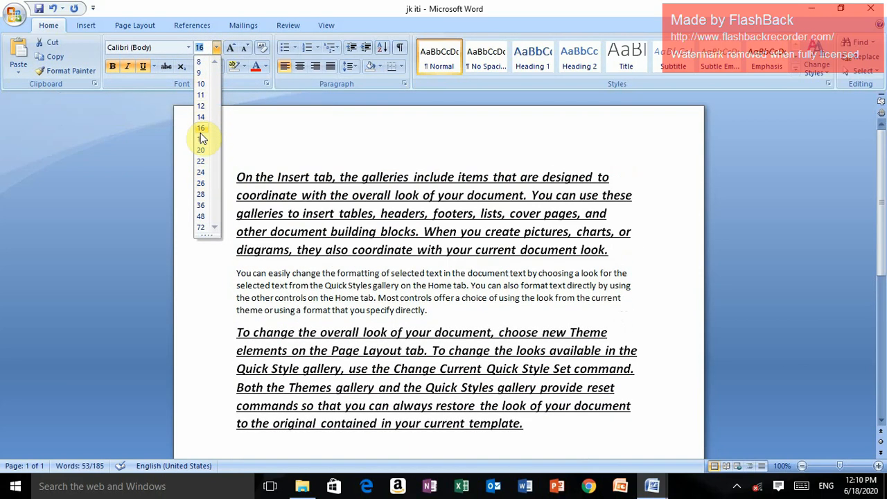
pyautogui.click(204, 129)
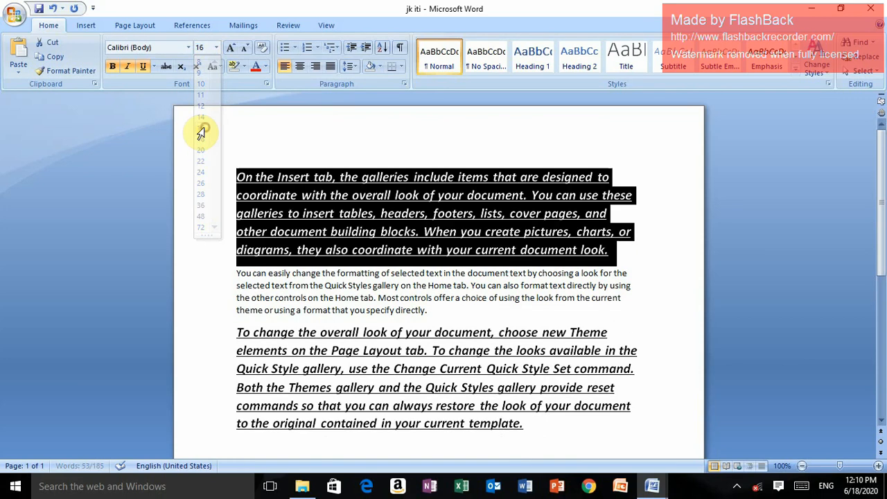
pyautogui.click(189, 48)
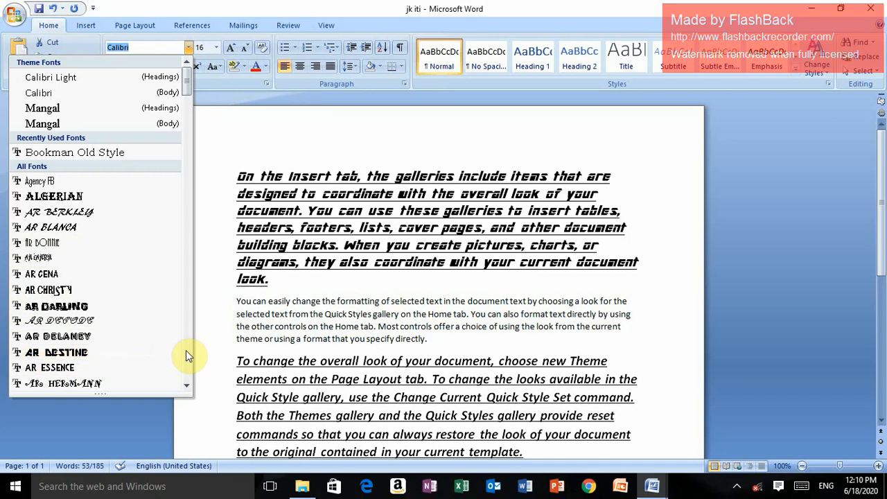
pyautogui.click(187, 350)
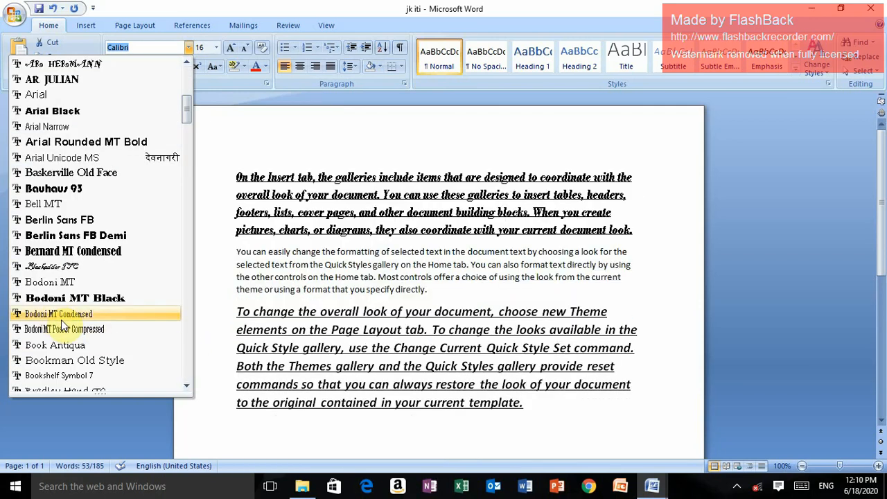
pyautogui.click(80, 361)
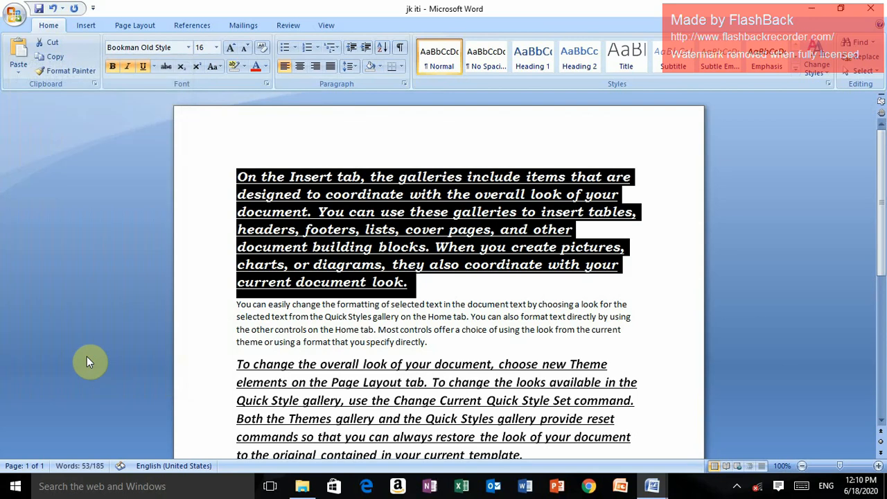
# Apply strikethrough to the first line of the first paragraph and undo it
pyautogui.click(217, 182)
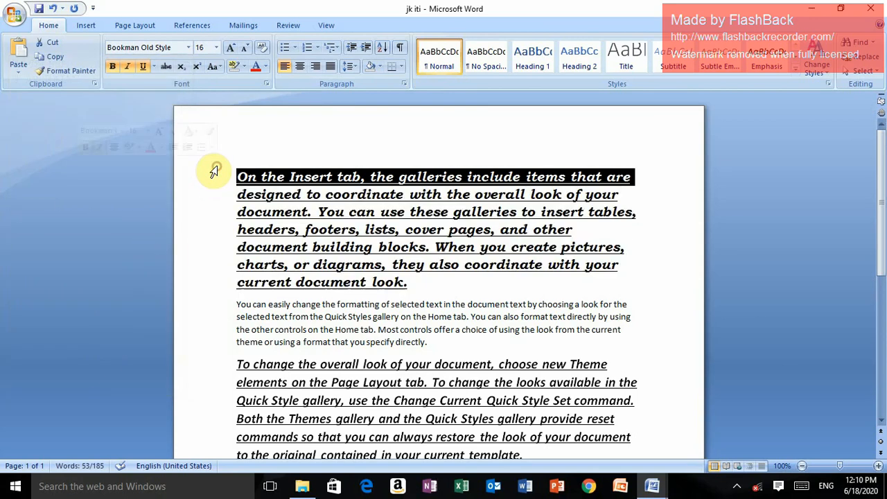
pyautogui.click(165, 67)
pyautogui.click(295, 156)
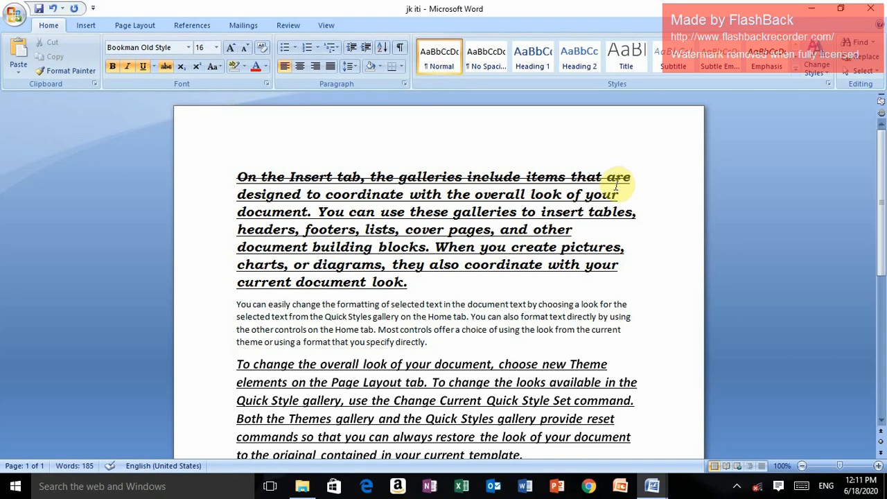
pyautogui.hotkey('ctrl', 'z')
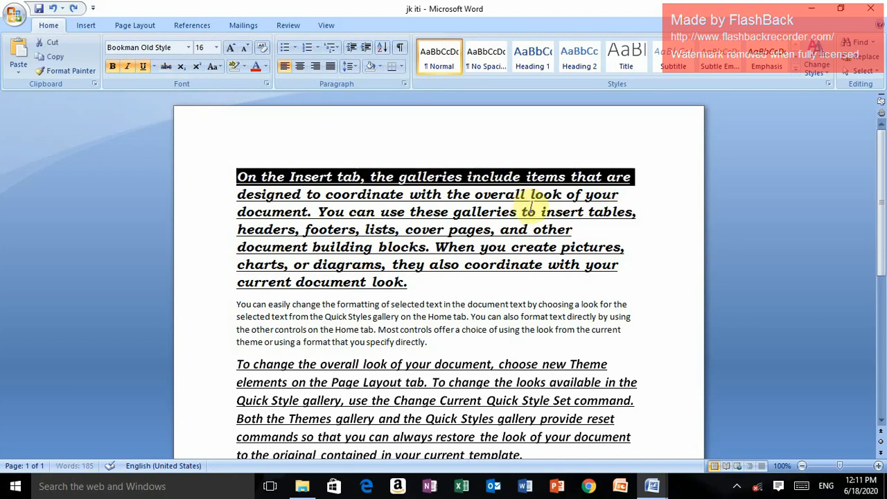
pyautogui.click(490, 147)
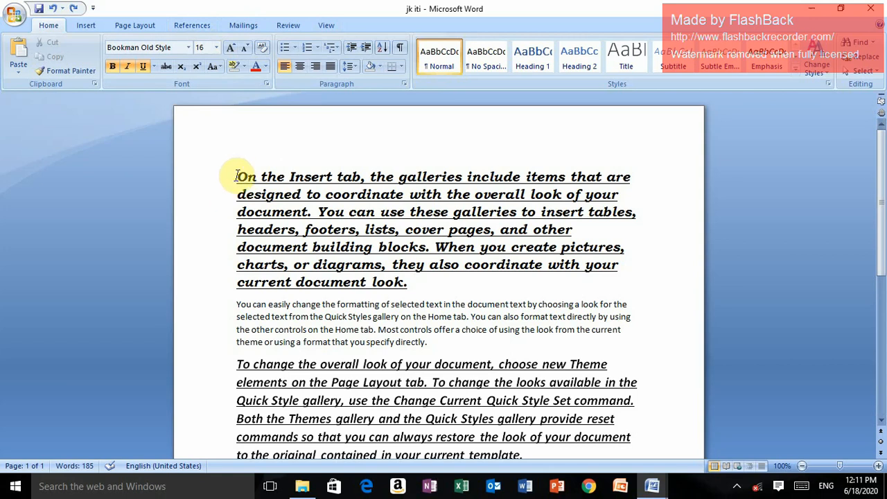
# Enlarge and reduce the first paragraph's text with Grow Font and Shrink Font, finishing at size 18
pyautogui.moveTo(229, 173); pyautogui.dragTo(451, 280)
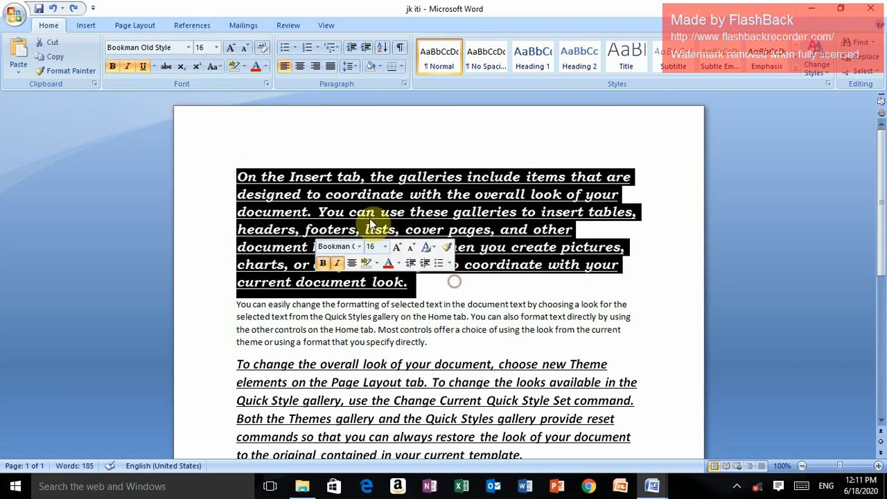
pyautogui.click(232, 52)
pyautogui.click(232, 52)
pyautogui.click(232, 52)
pyautogui.click(232, 52)
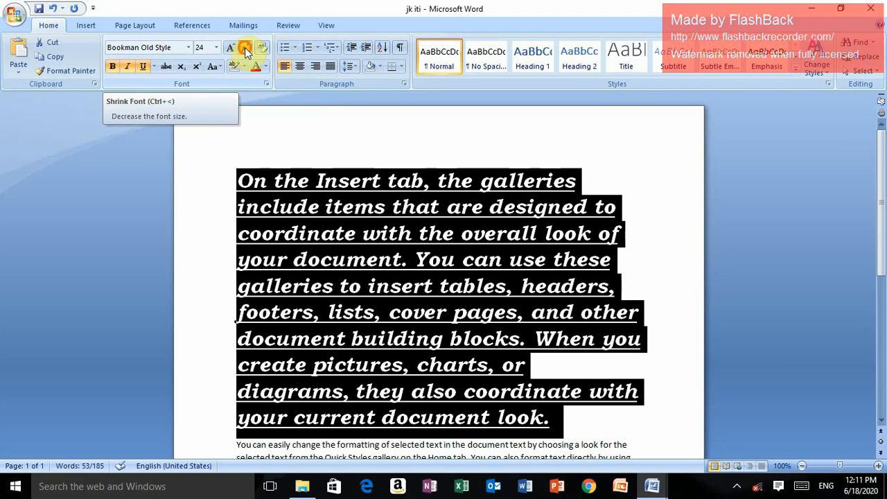
pyautogui.click(244, 47)
pyautogui.click(244, 47)
pyautogui.click(245, 47)
pyautogui.click(244, 47)
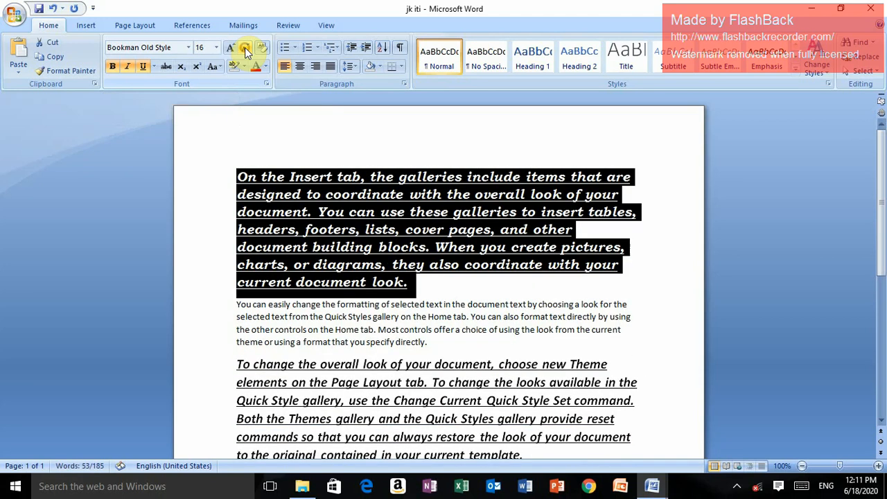
pyautogui.click(244, 47)
pyautogui.click(232, 47)
pyautogui.click(231, 47)
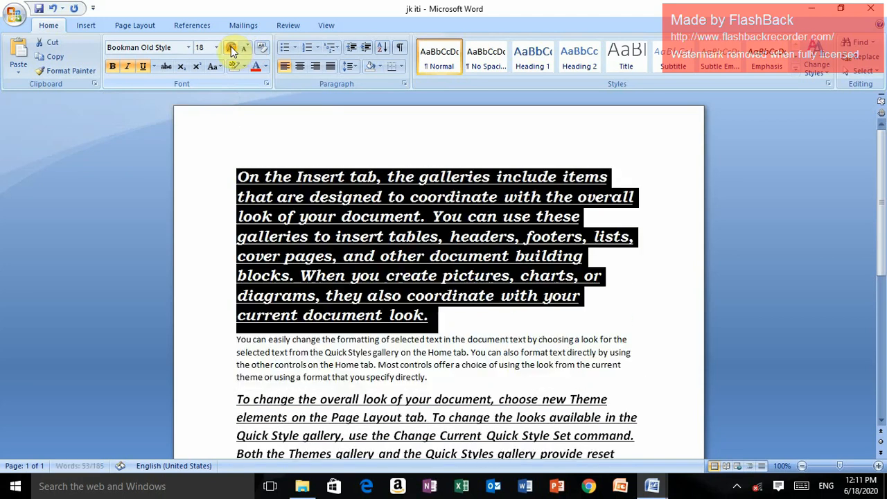
pyautogui.click(457, 144)
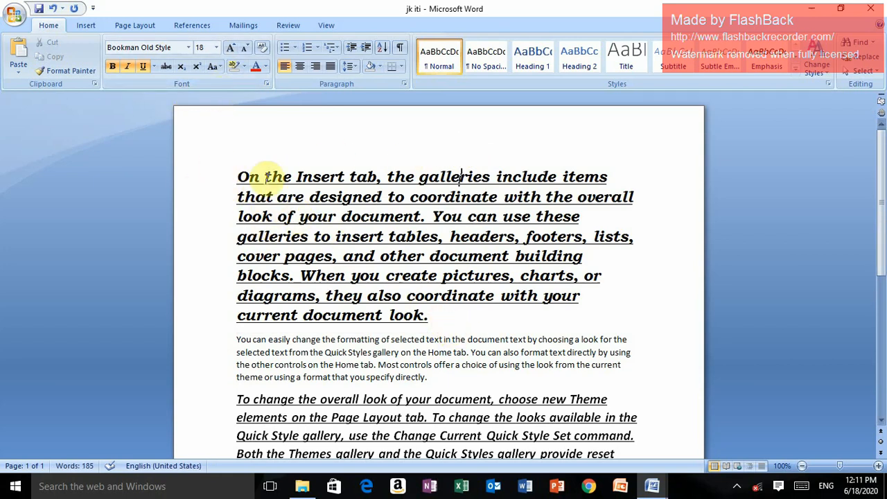
# Change the case of the entire first paragraph to UPPERCASE
pyautogui.moveTo(240, 176); pyautogui.dragTo(444, 323)
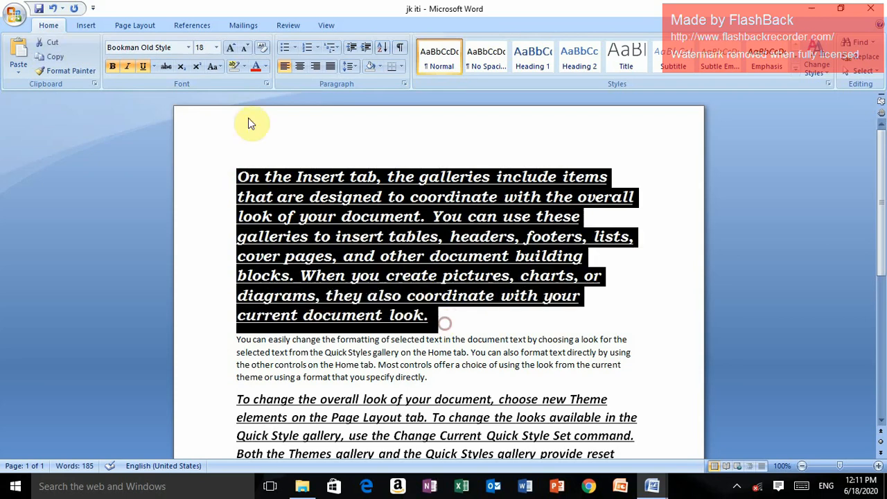
pyautogui.click(218, 66)
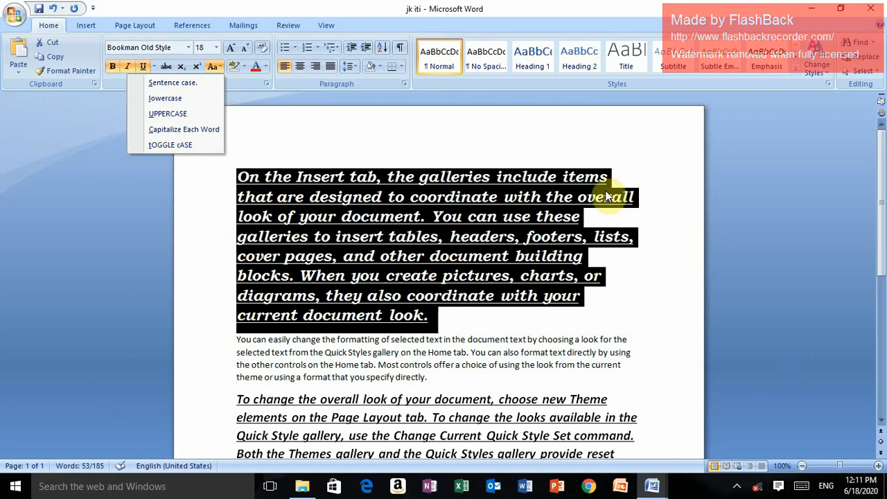
pyautogui.click(179, 117)
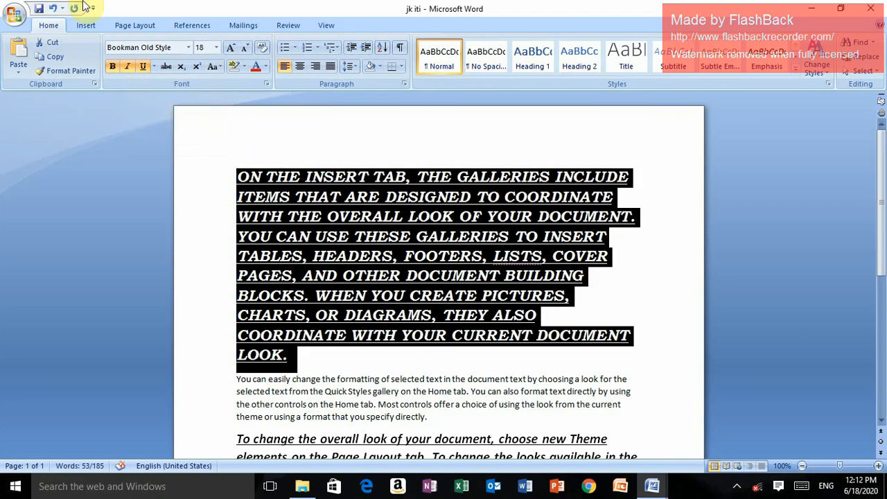
pyautogui.click(215, 67)
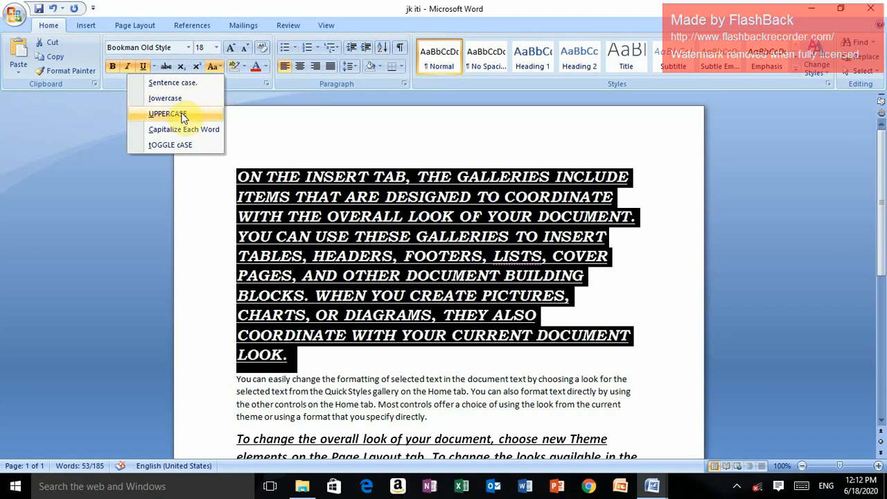
pyautogui.click(182, 116)
# Change the first paragraph's case to lowercase, and finish with Capitalize Each Word
pyautogui.click(216, 67)
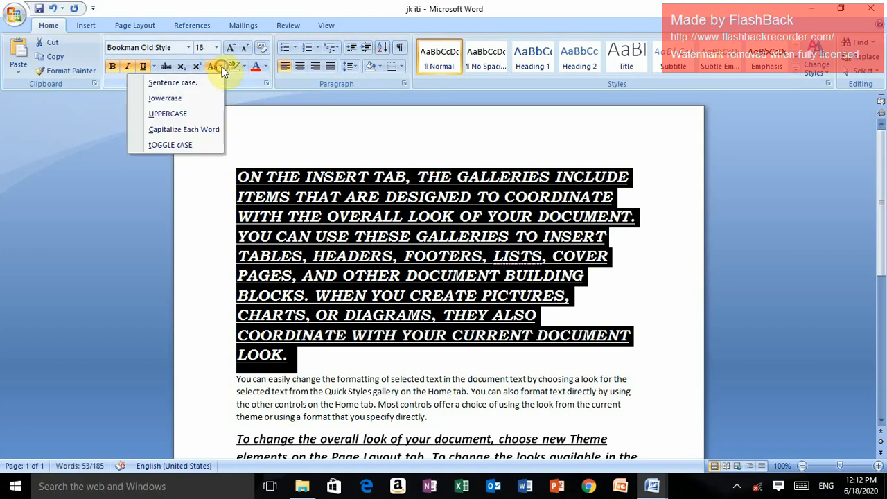
pyautogui.click(170, 98)
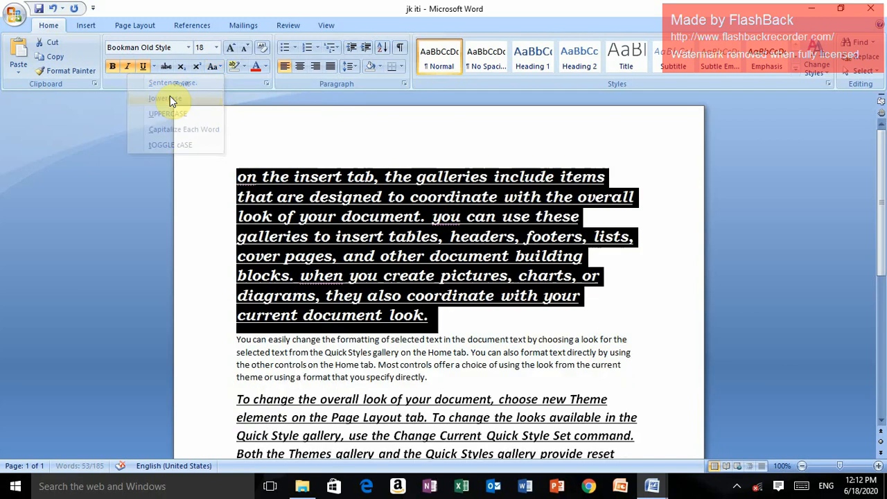
pyautogui.click(219, 67)
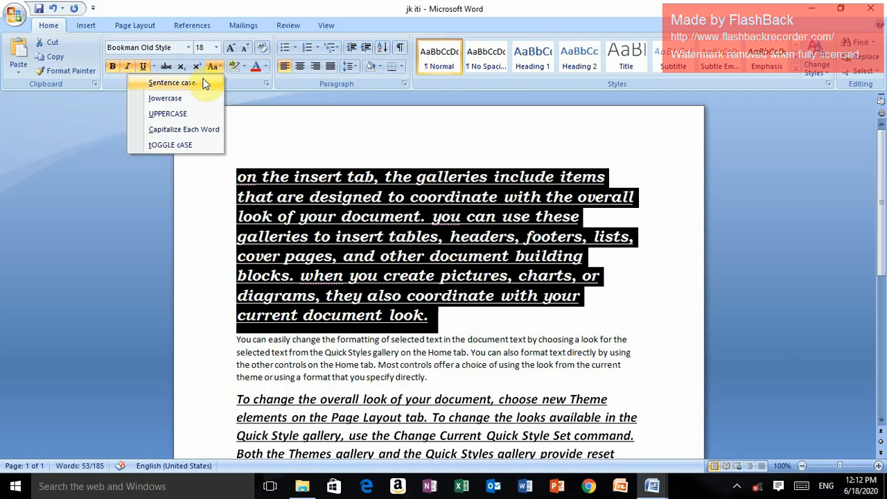
pyautogui.click(199, 129)
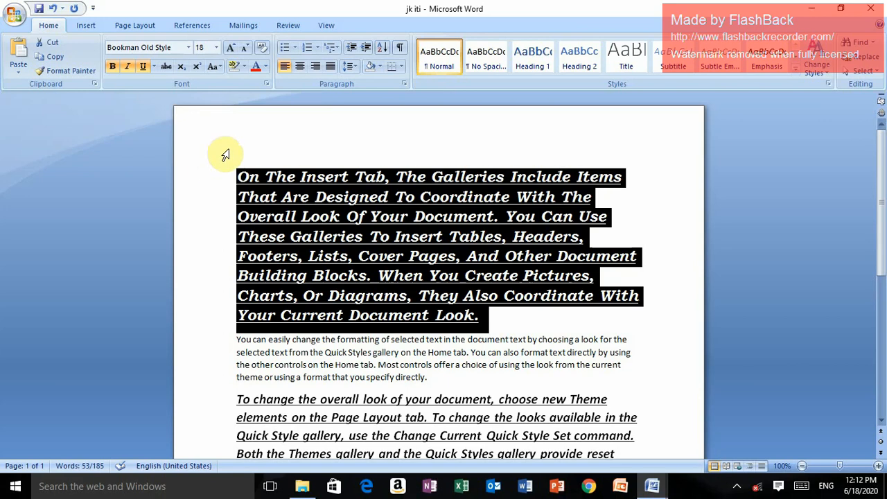
# Highlight the whole first paragraph in dark yellow
pyautogui.click(243, 68)
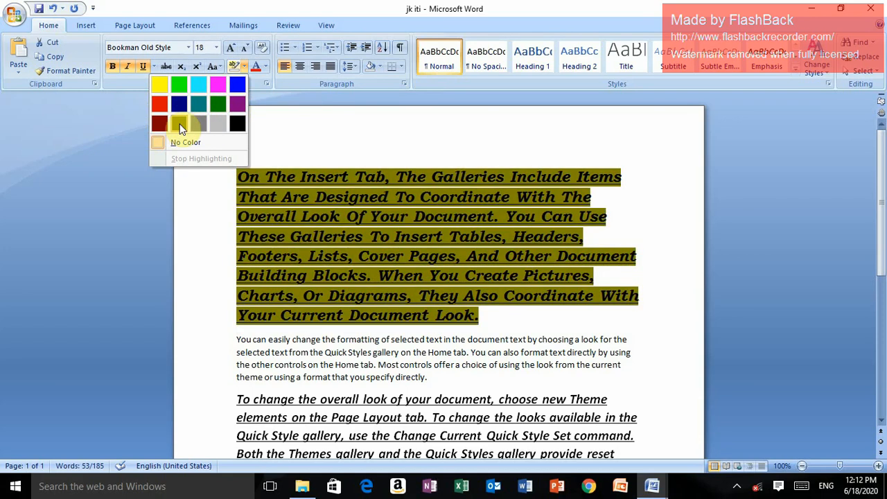
pyautogui.click(180, 123)
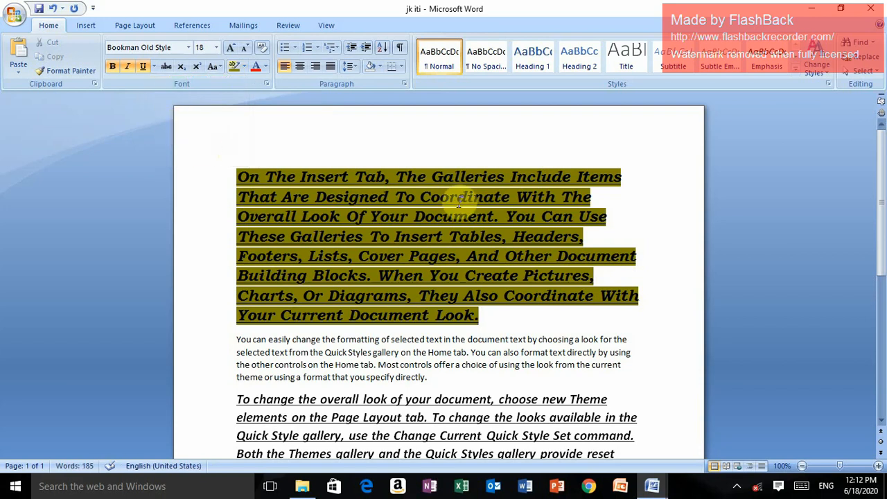
pyautogui.click(214, 66)
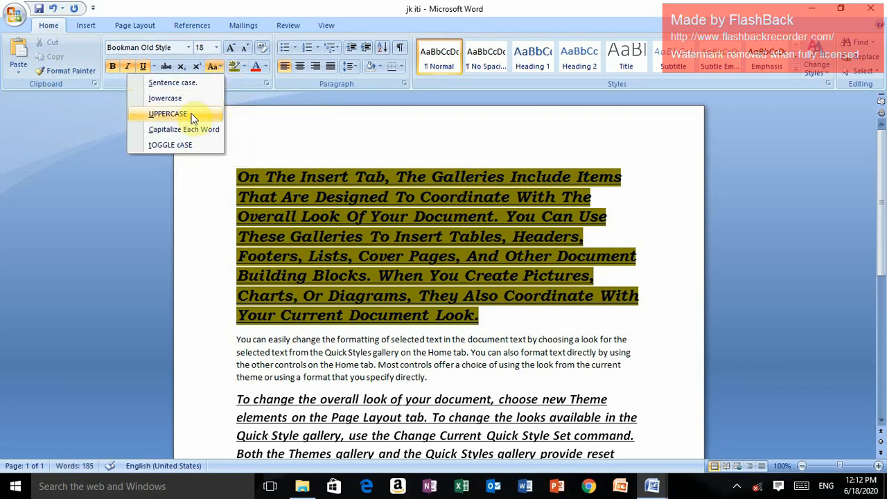
# Remove the first paragraph's highlight by marking over its text again with the same dark yellow highlighter
pyautogui.click(244, 69)
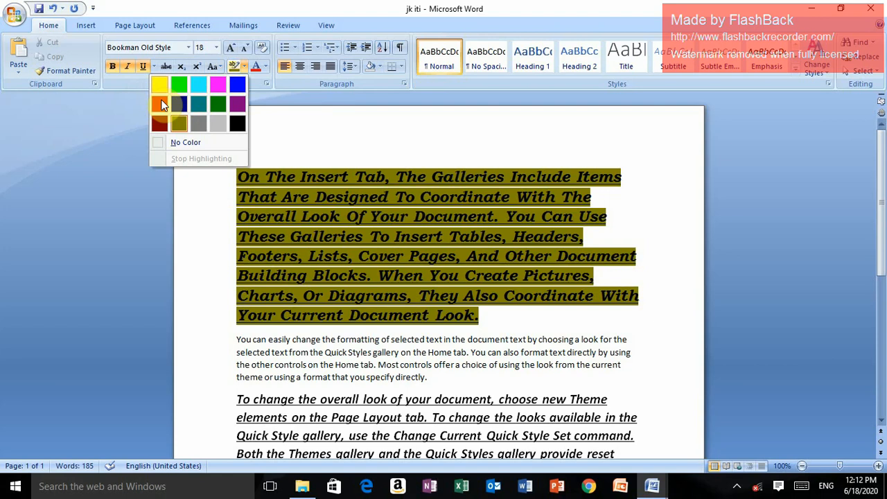
pyautogui.click(199, 127)
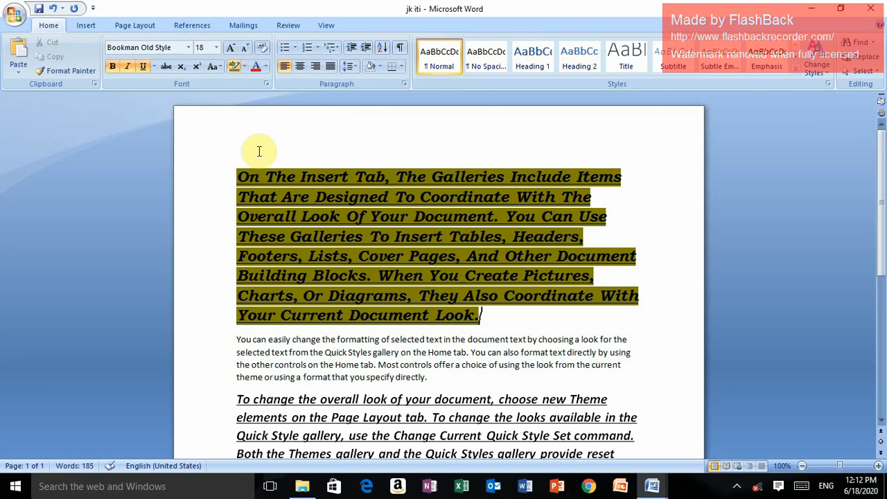
pyautogui.click(248, 151)
pyautogui.click(243, 67)
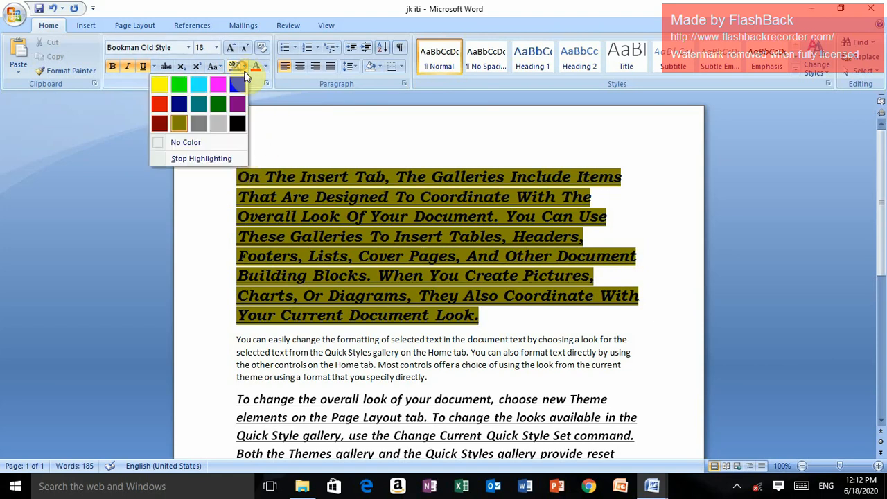
pyautogui.click(178, 125)
pyautogui.moveTo(235, 171)
pyautogui.mouseDown()
pyautogui.moveTo(393, 197)
pyautogui.moveTo(501, 310)
pyautogui.mouseUp()
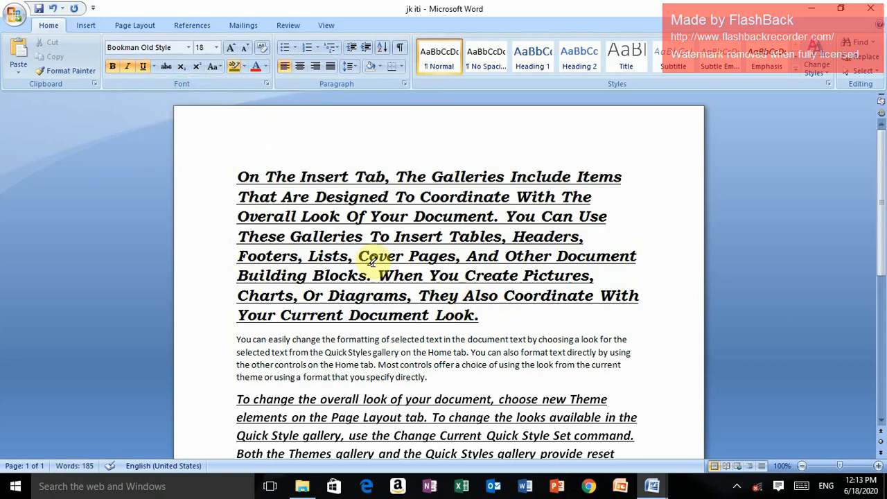
# Mark the whole first paragraph with a dark gray text highlight
pyautogui.click(244, 67)
pyautogui.click(196, 122)
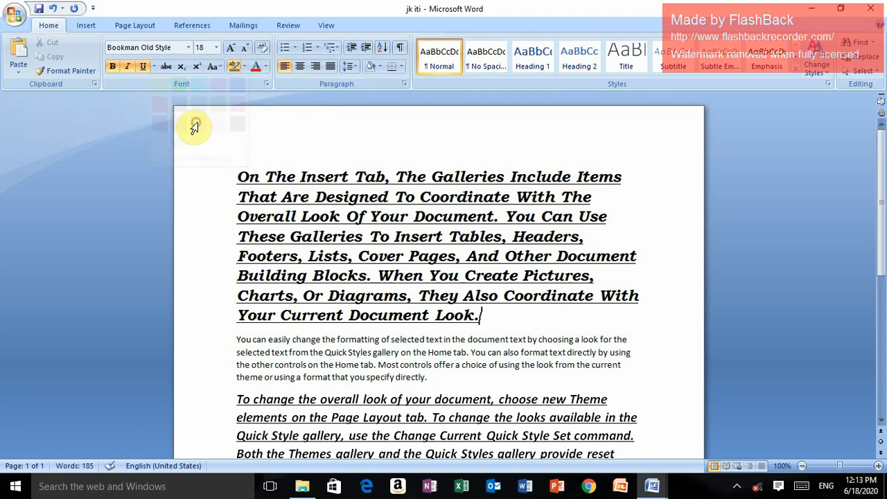
pyautogui.moveTo(234, 171); pyautogui.dragTo(466, 311)
pyautogui.click(244, 67)
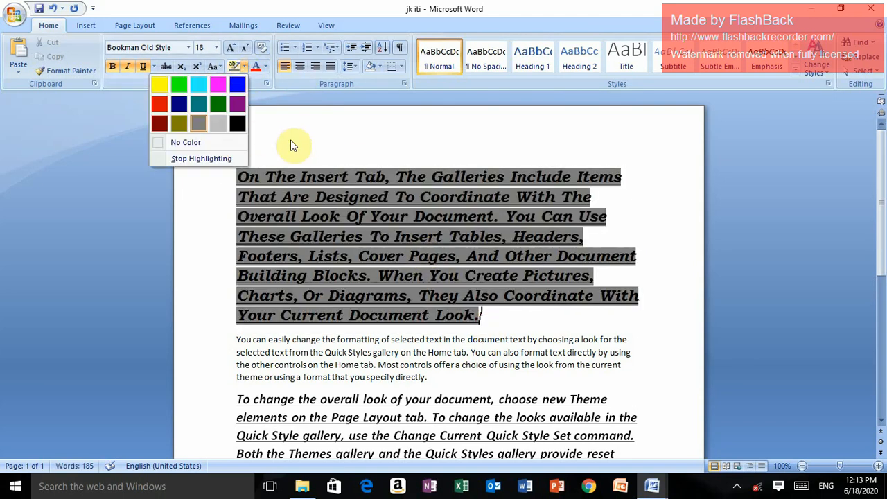
pyautogui.click(291, 140)
# Set the first paragraph's font color to the standard yellow and deselect the text
pyautogui.click(267, 68)
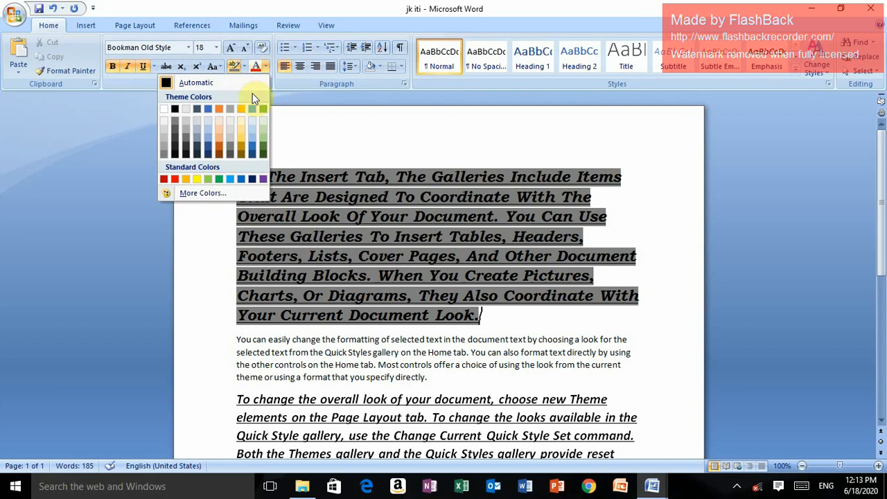
pyautogui.click(240, 154)
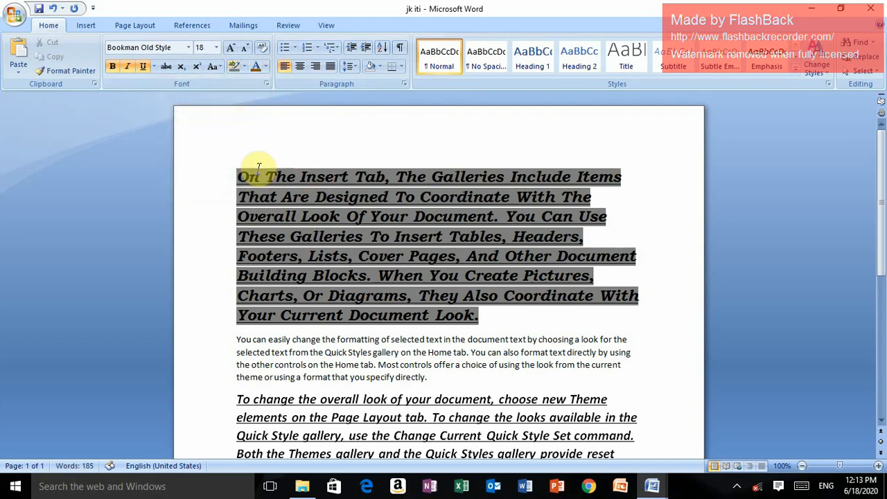
pyautogui.moveTo(240, 174); pyautogui.dragTo(461, 332)
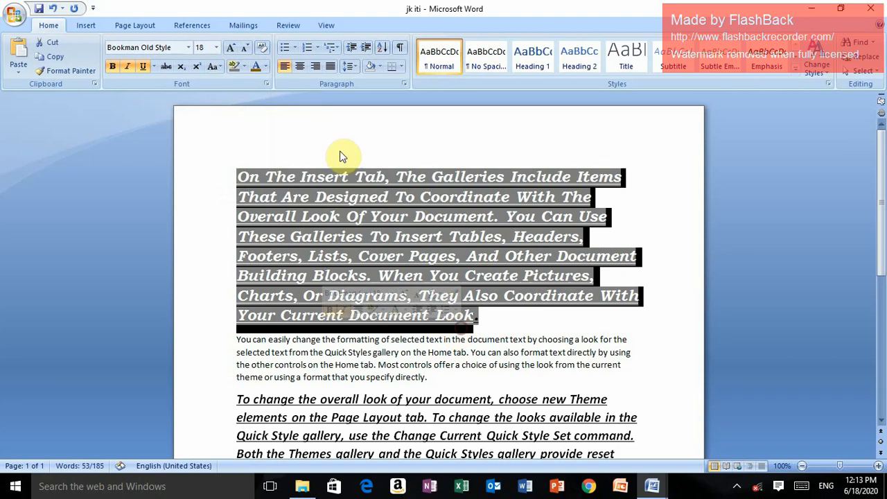
pyautogui.click(267, 64)
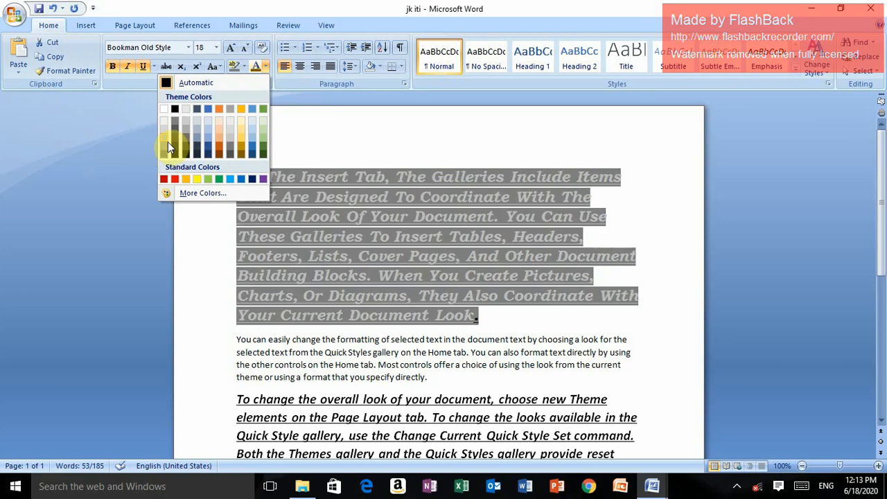
pyautogui.click(197, 178)
pyautogui.moveTo(398, 151); pyautogui.dragTo(404, 149)
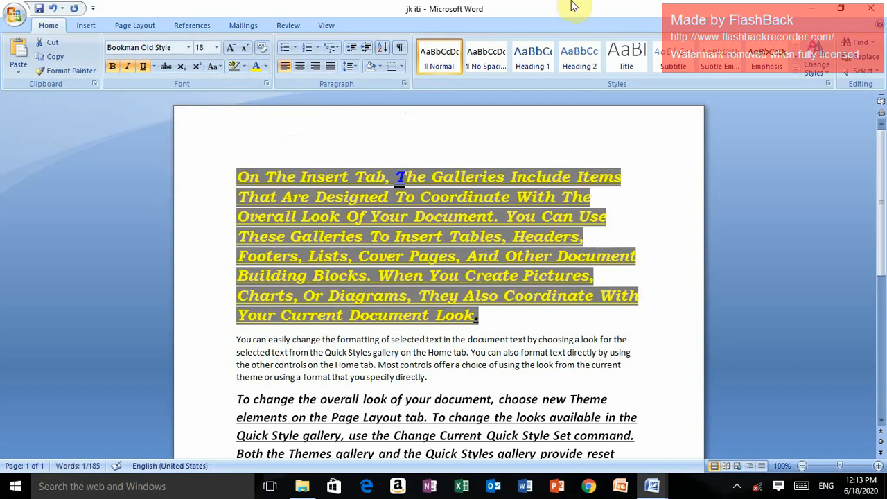
pyautogui.click(655, 239)
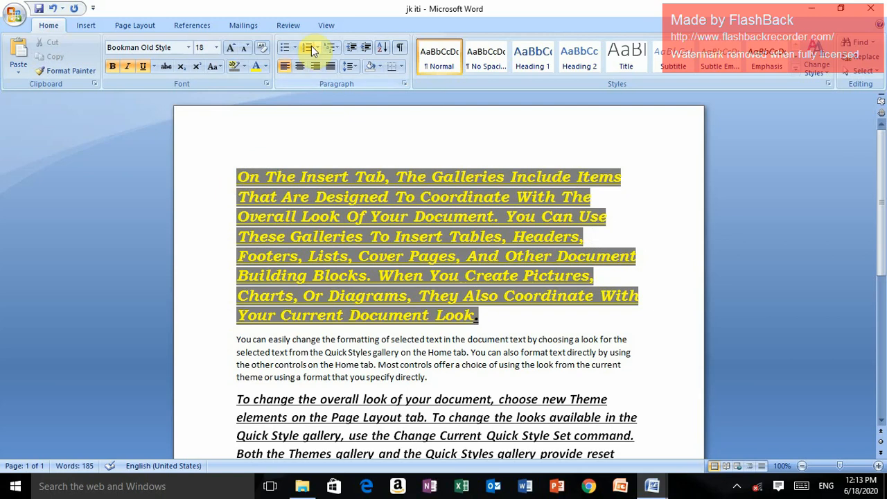
# Turn the first paragraph into a bulleted item and change its bullet to the solid square
pyautogui.click(286, 47)
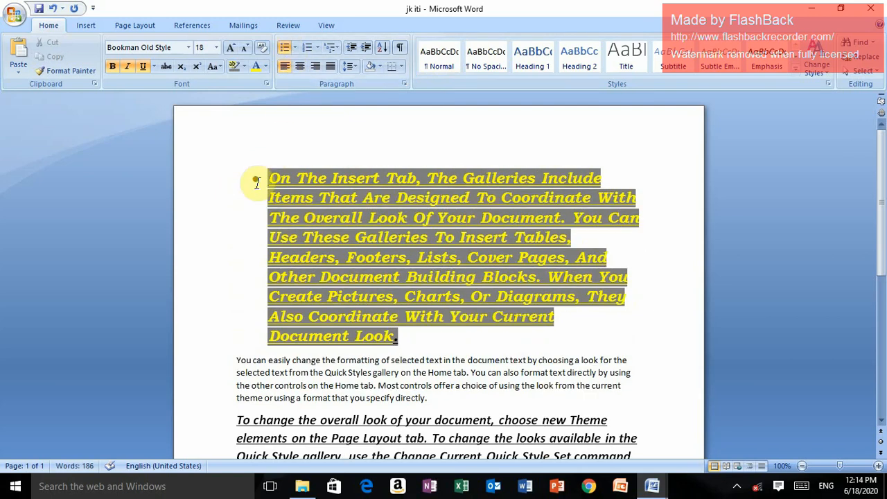
pyautogui.click(295, 48)
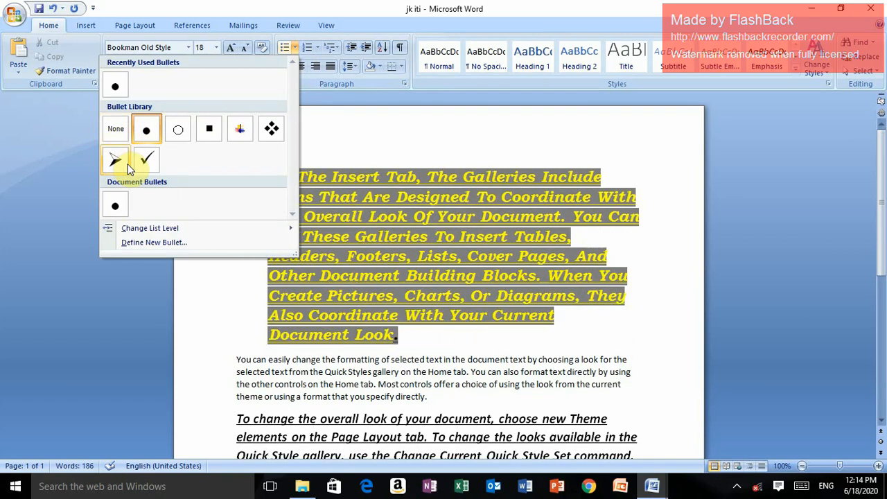
pyautogui.click(210, 130)
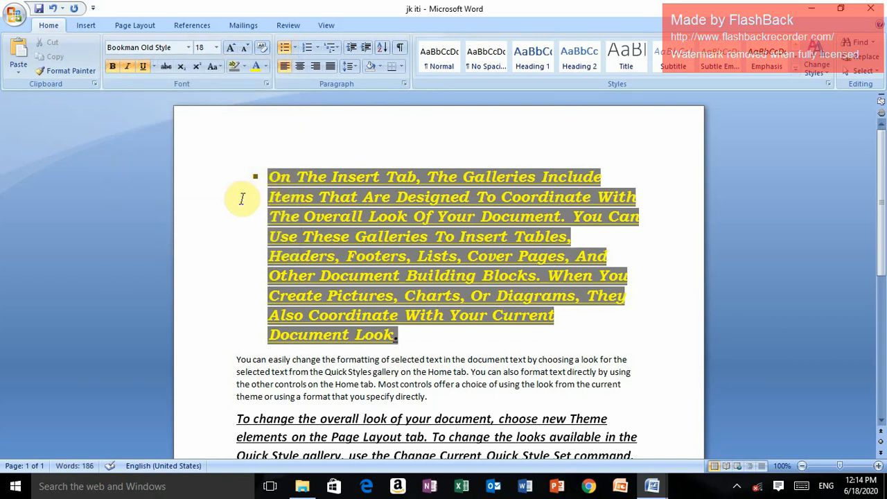
# Set the bulleted paragraph's line spacing to 2.0 and reduce it to 1.0
pyautogui.click(355, 67)
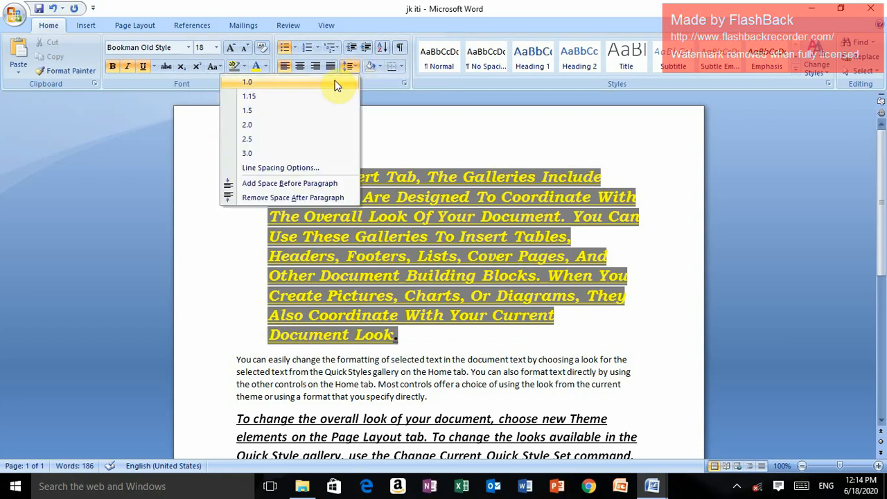
pyautogui.click(249, 126)
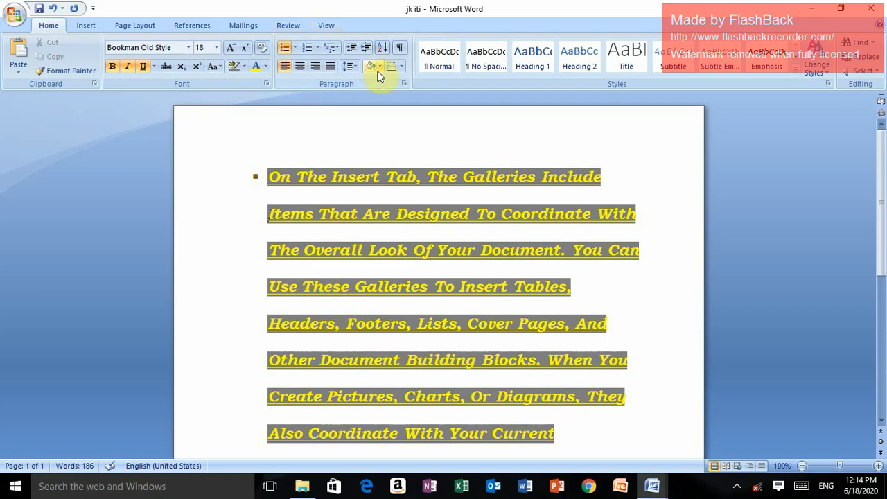
pyautogui.click(355, 66)
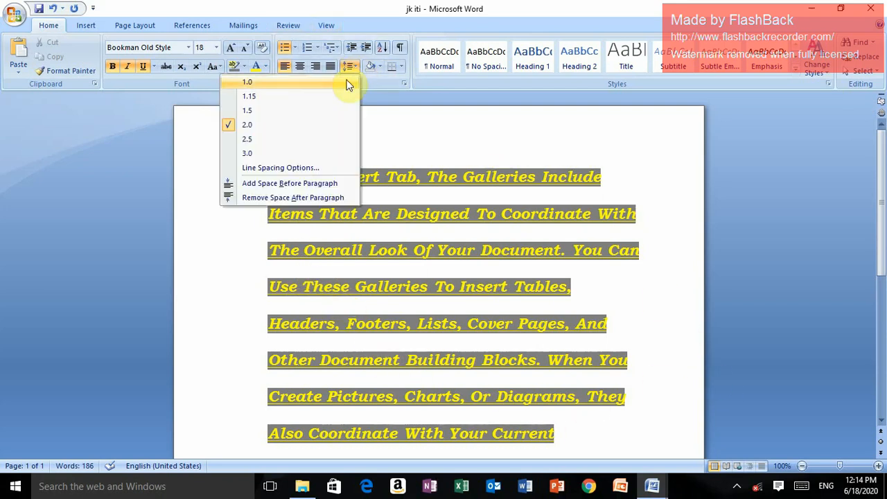
pyautogui.click(289, 82)
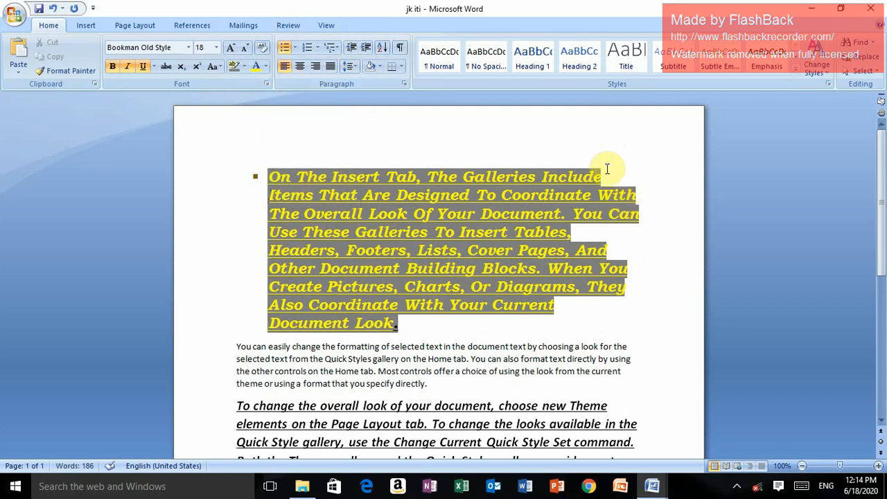
pyautogui.moveTo(527, 138); pyautogui.dragTo(535, 143)
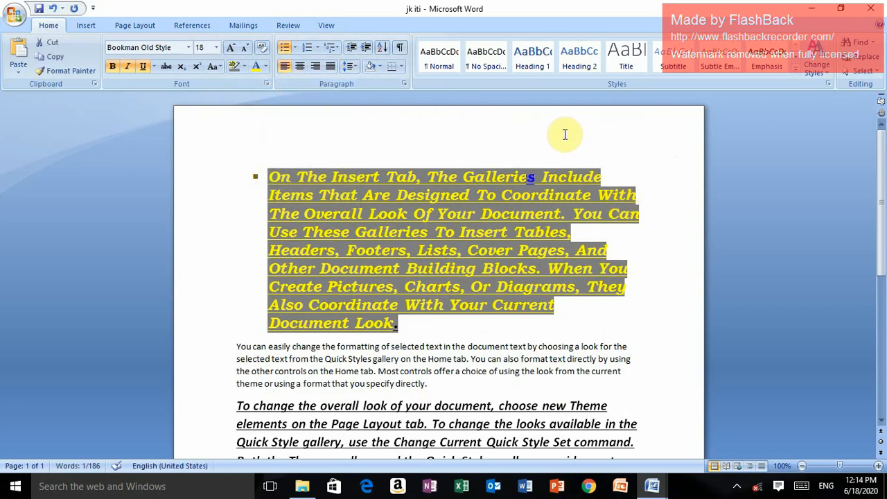
pyautogui.click(601, 136)
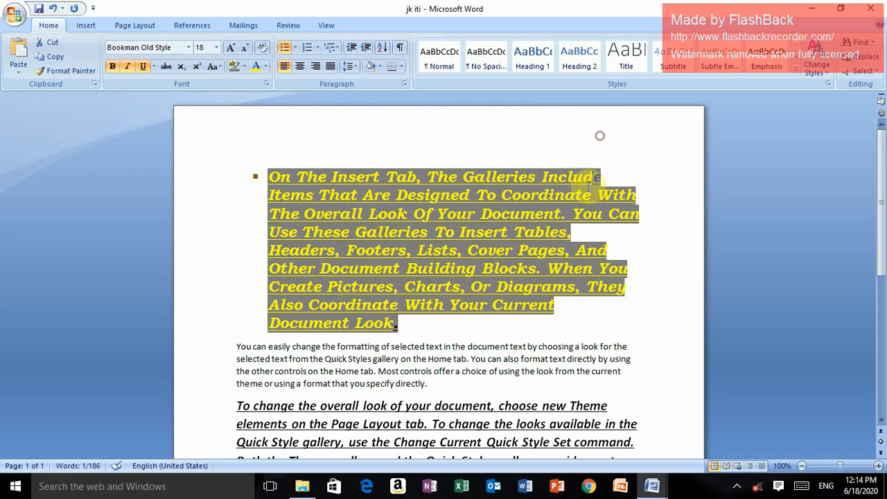
pyautogui.click(662, 218)
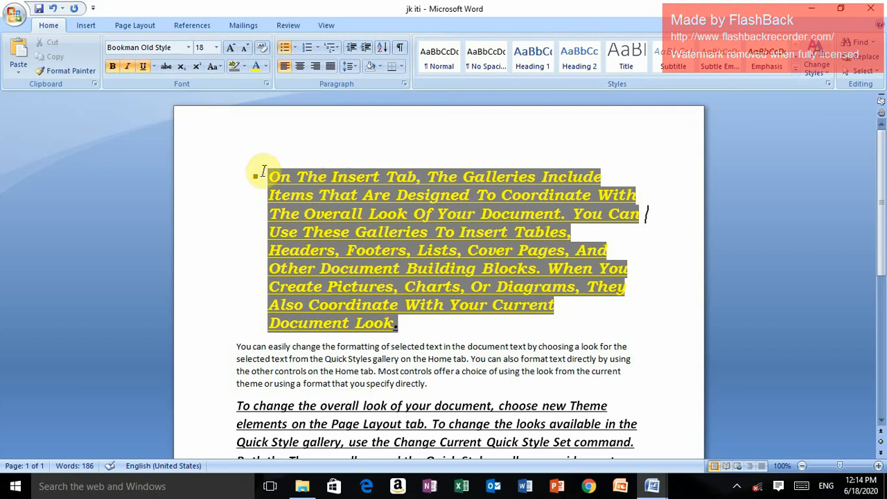
# Select the whole first paragraph, view the full Quick Styles gallery without applying a style, and deselect the text
pyautogui.moveTo(263, 171); pyautogui.dragTo(407, 321)
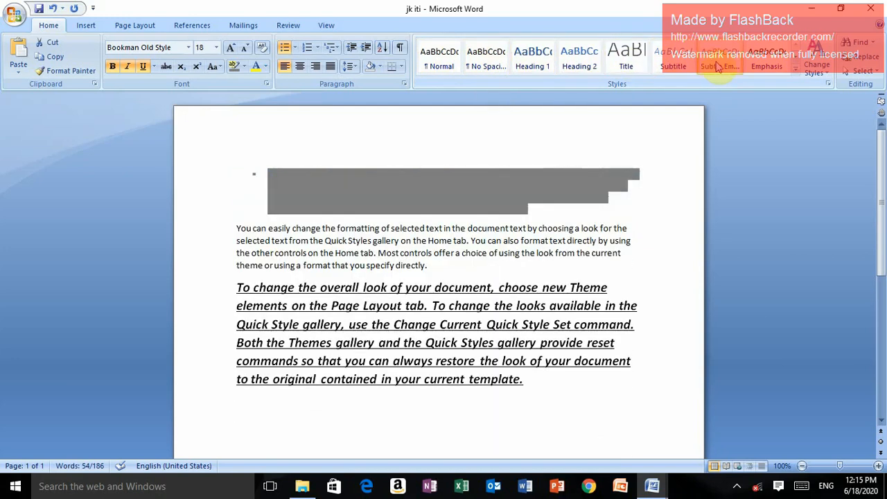
pyautogui.click(795, 70)
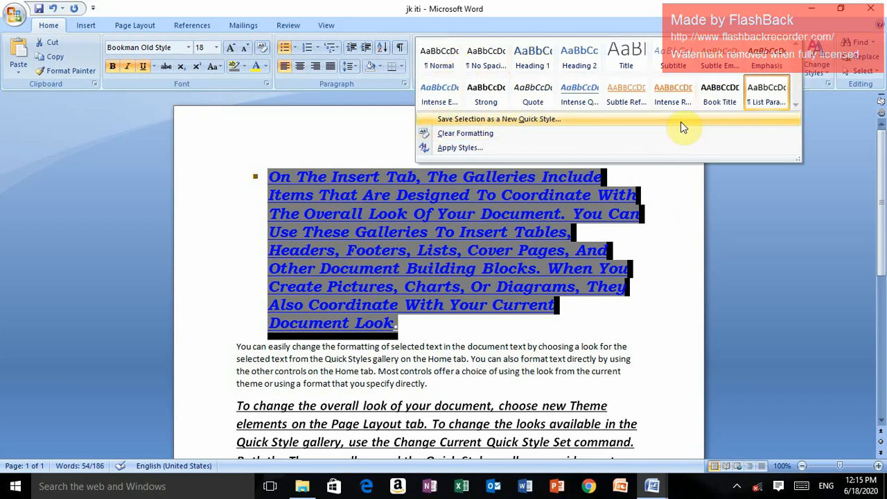
pyautogui.click(673, 230)
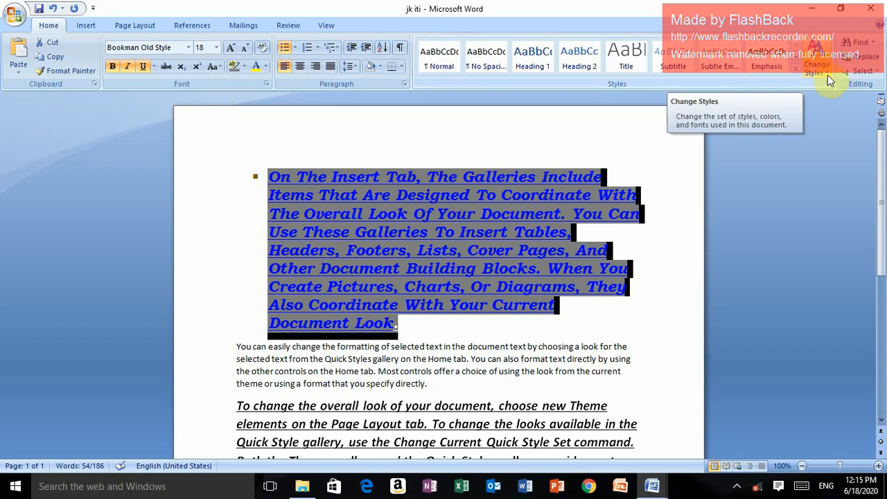
pyautogui.click(676, 168)
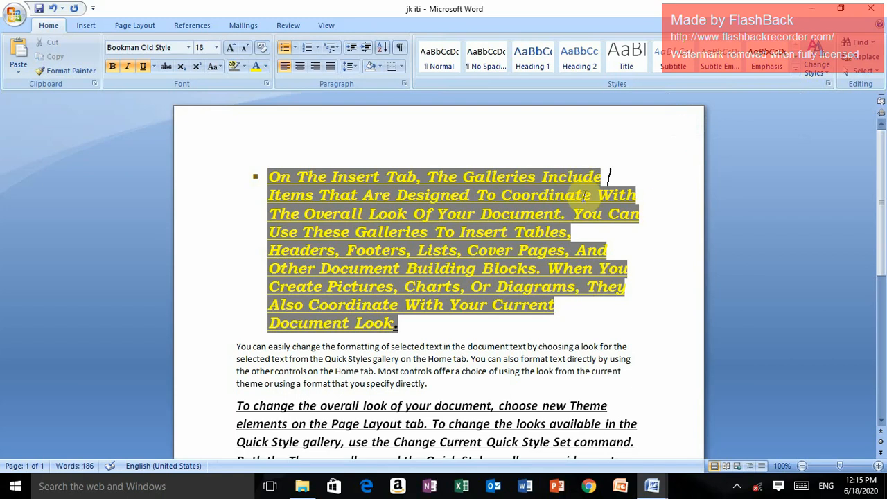
# Change the document's style set to Distinctive
pyautogui.click(830, 76)
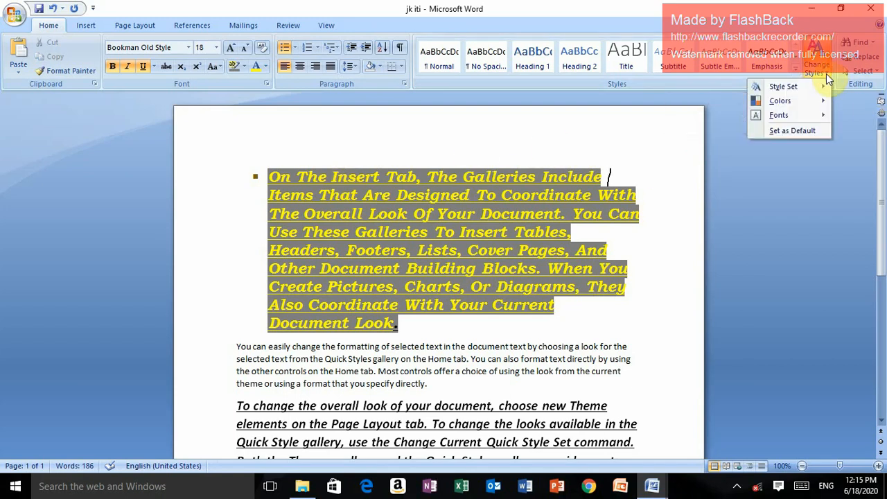
pyautogui.moveTo(818, 88)
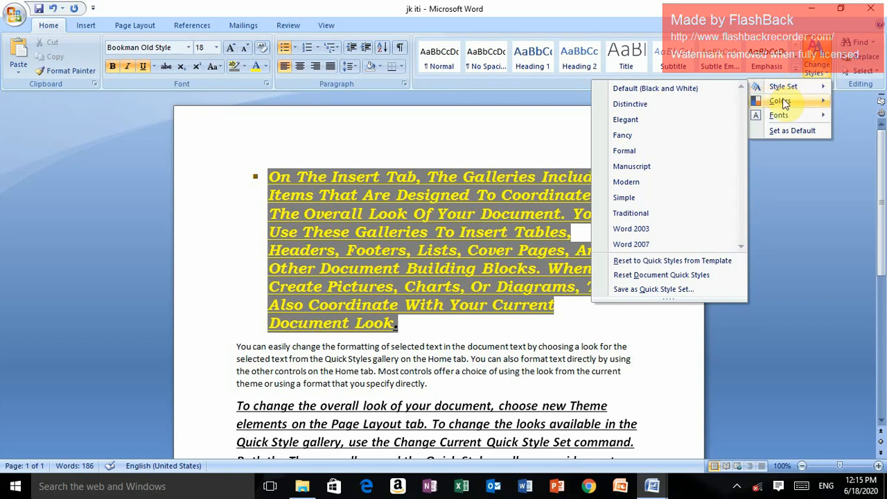
pyautogui.moveTo(783, 118)
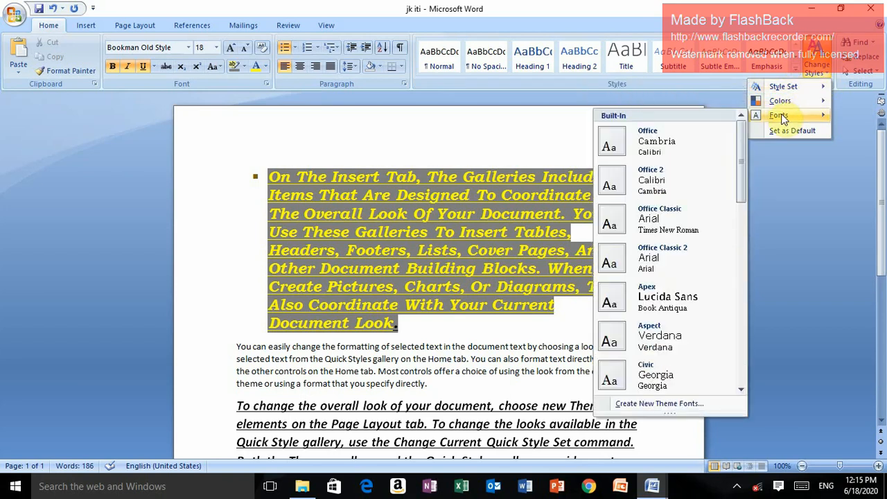
pyautogui.moveTo(790, 89)
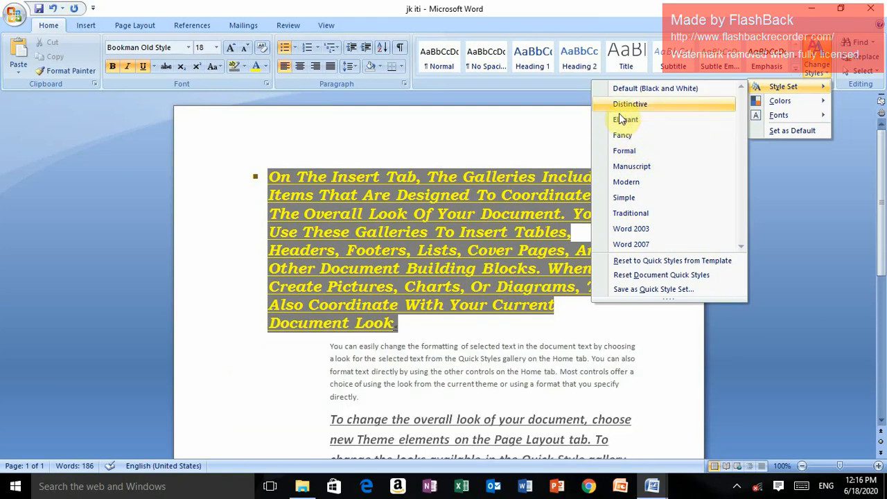
pyautogui.click(627, 120)
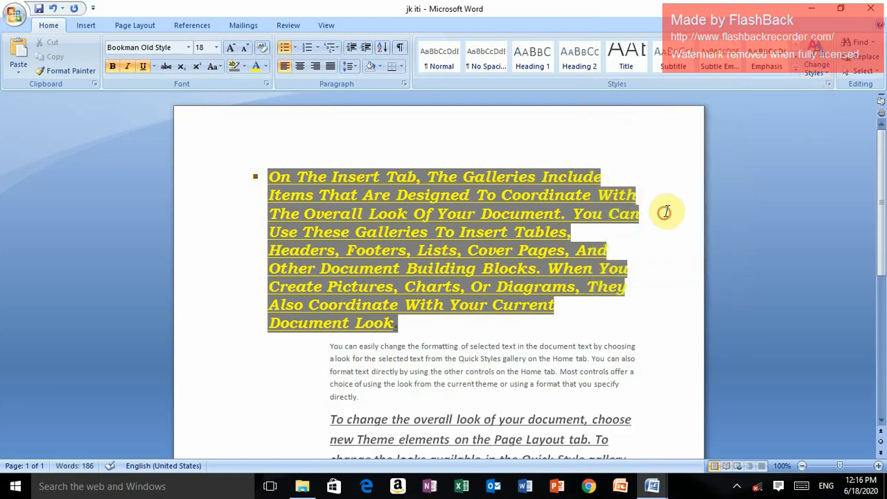
# Select the first paragraph, change the document's style colors to the built-in Equity scheme, and deselect the text
pyautogui.moveTo(268, 171); pyautogui.dragTo(396, 326)
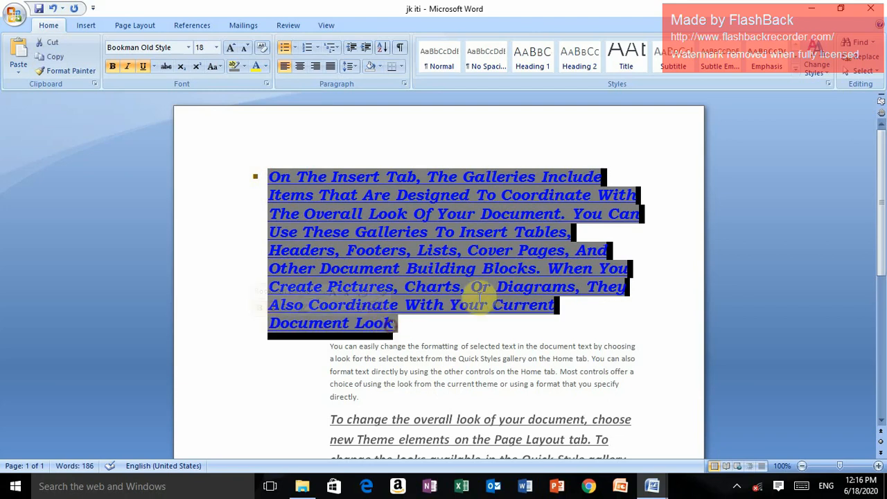
pyautogui.click(831, 77)
pyautogui.moveTo(777, 103)
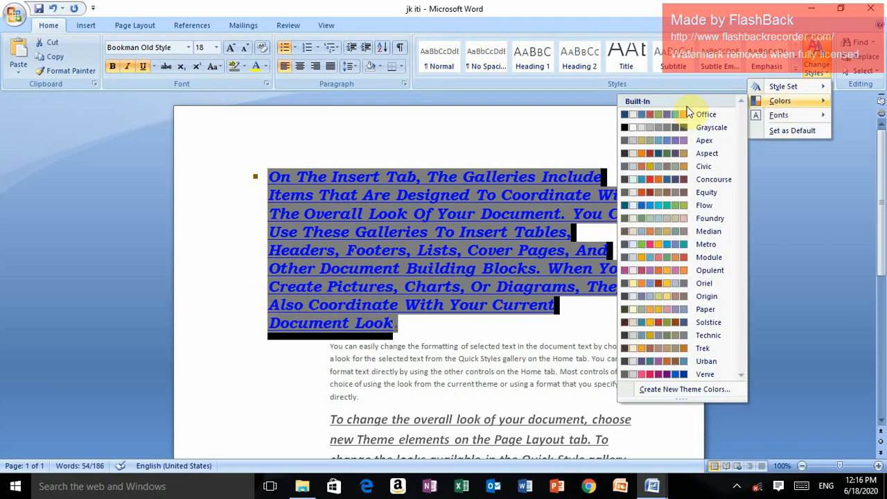
pyautogui.click(641, 192)
pyautogui.click(675, 197)
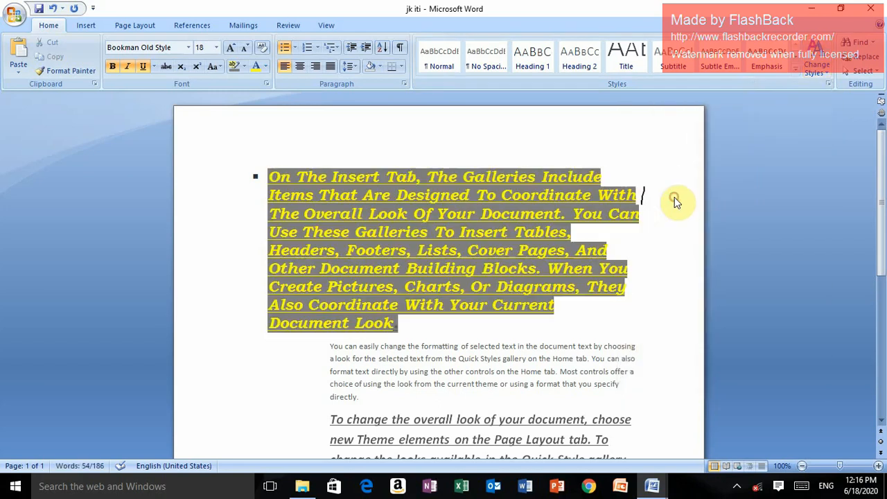
# Change the document's style fonts to the built-in Office 2 pair, Calibri and Cambria, and check the result further down the page
pyautogui.click(828, 75)
pyautogui.moveTo(767, 117)
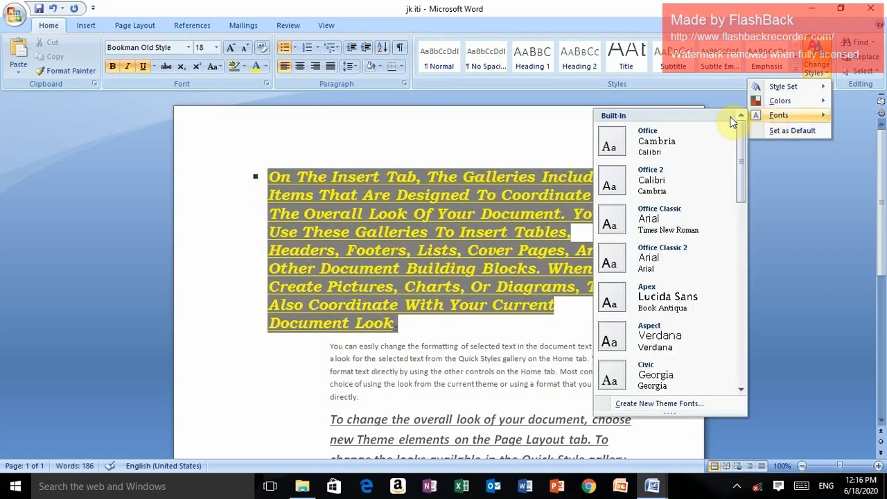
pyautogui.click(655, 181)
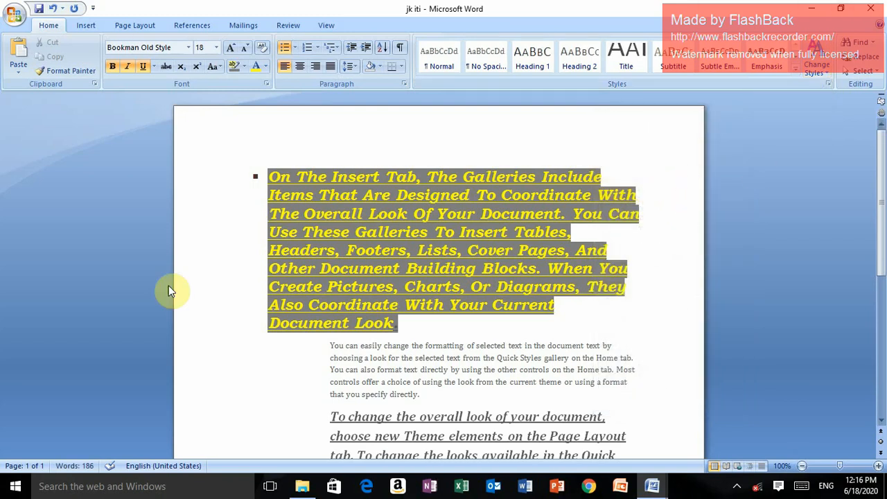
pyautogui.scroll(-5, 659, 326)
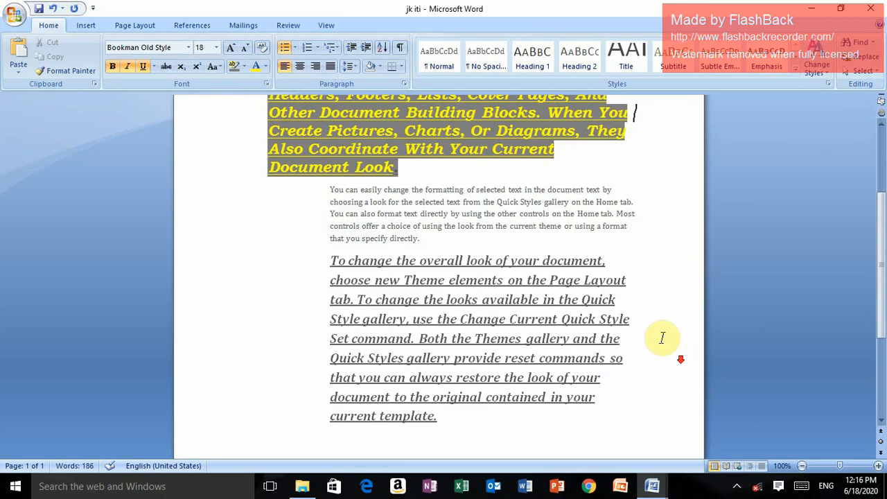
pyautogui.scroll(2, 665, 315)
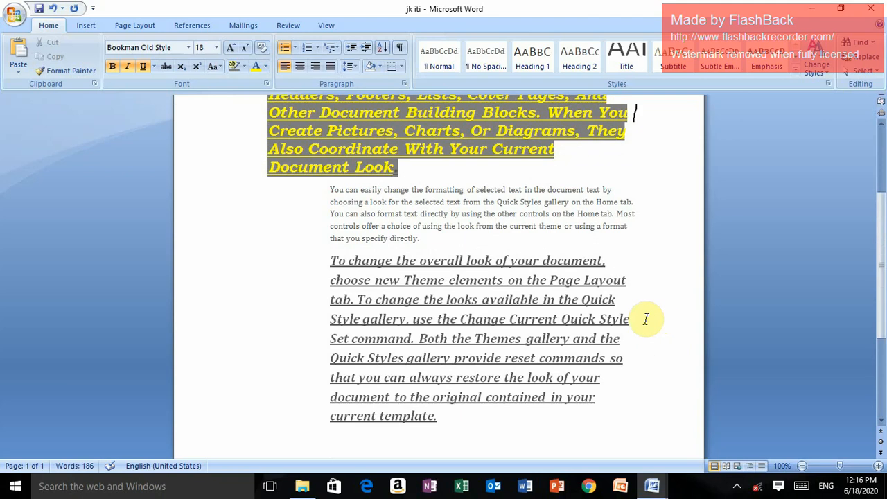
# Insert a blank line before the paragraph that begins "To change the overall look of your document"
pyautogui.click(326, 263)
pyautogui.press('Return')
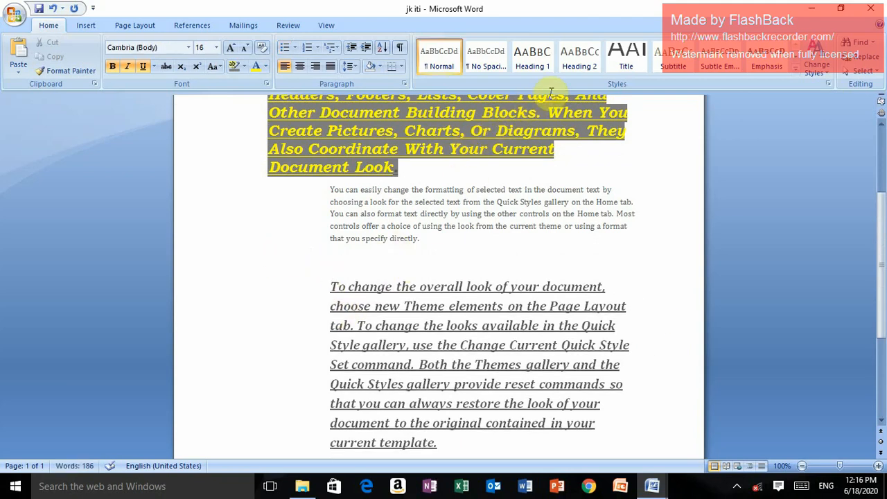
# Insert two blank lines before the paragraph that begins "You can easily change the formatting"
pyautogui.click(328, 191)
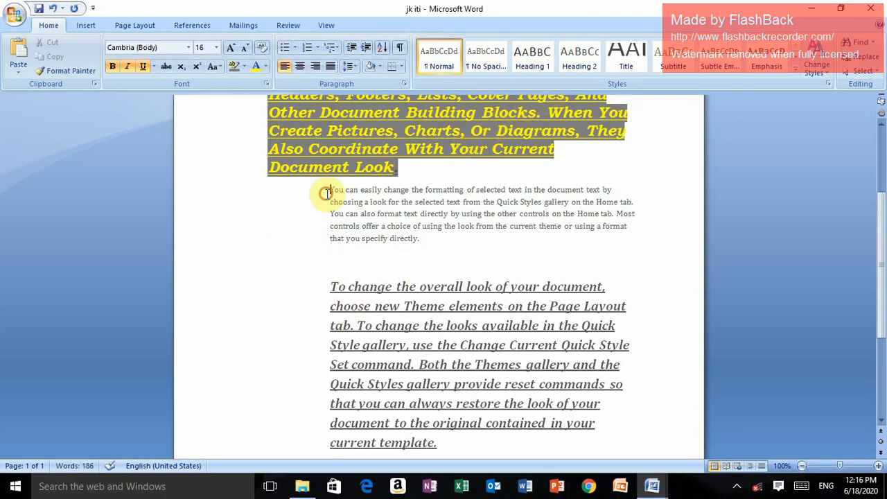
pyautogui.press('Return')
pyautogui.press('Return')
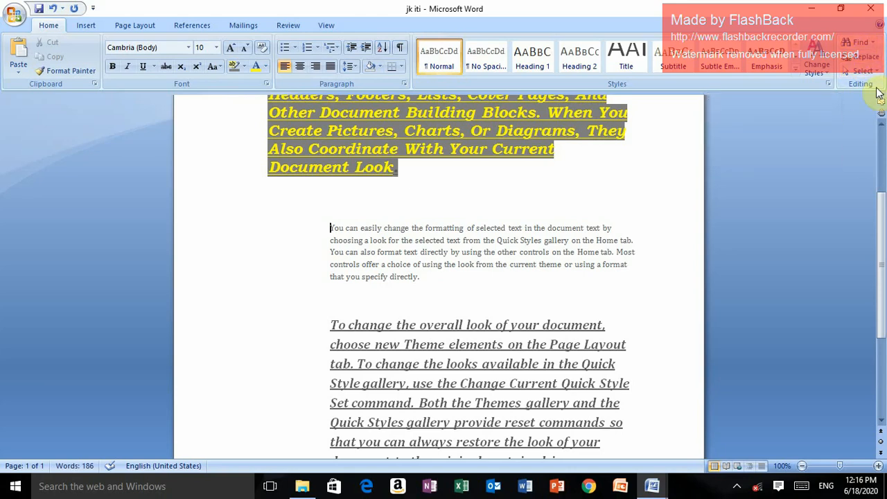
# Search the document for "the" and go through its occurrences one after another
pyautogui.click(863, 43)
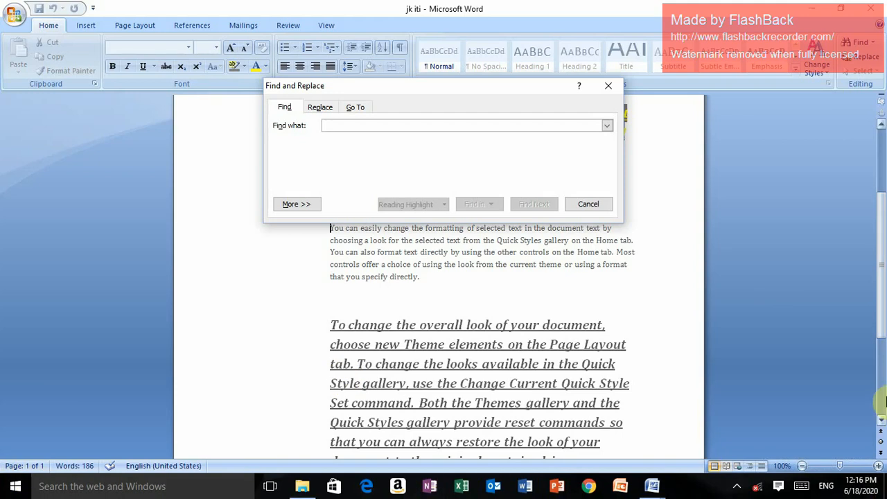
pyautogui.write('the')
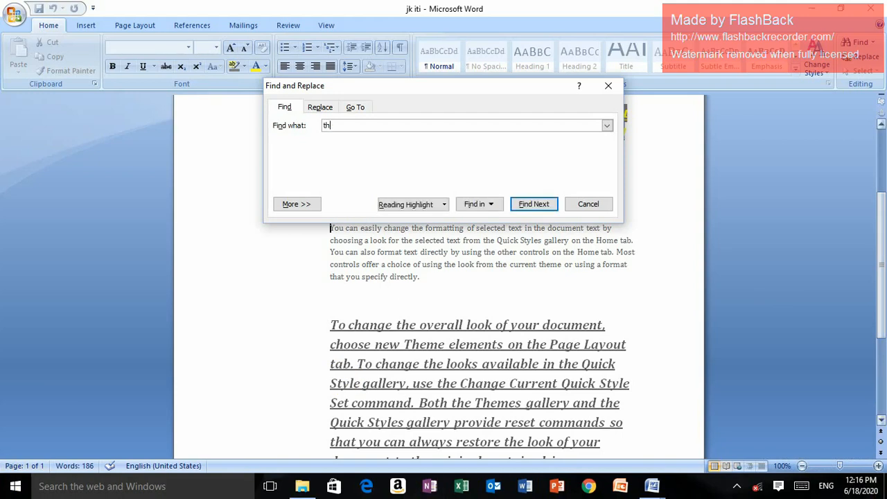
pyautogui.click(530, 205)
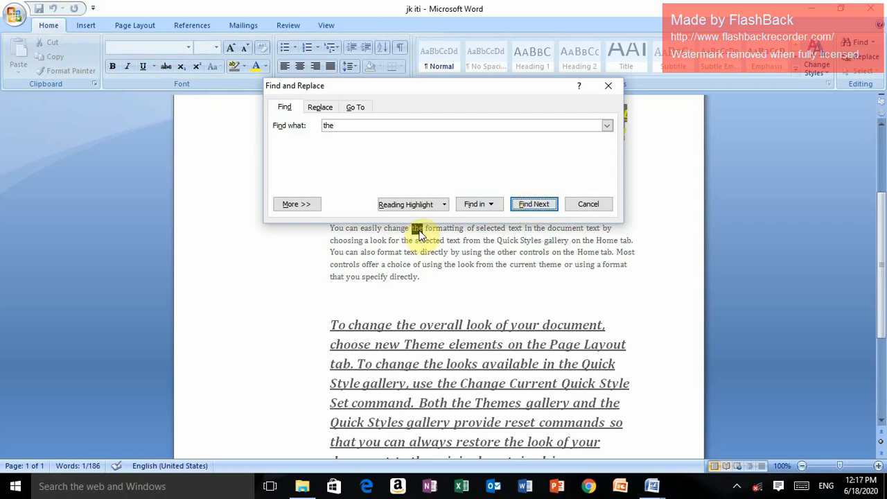
pyautogui.click(537, 207)
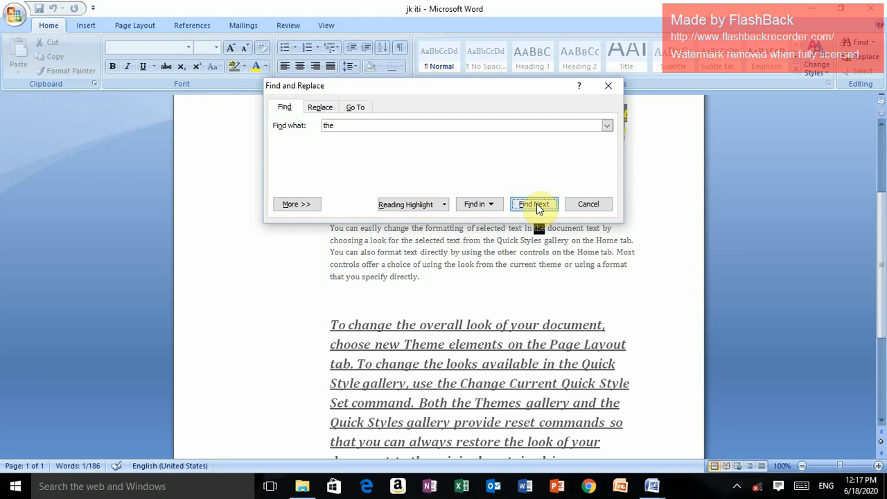
pyautogui.click(539, 206)
pyautogui.click(540, 206)
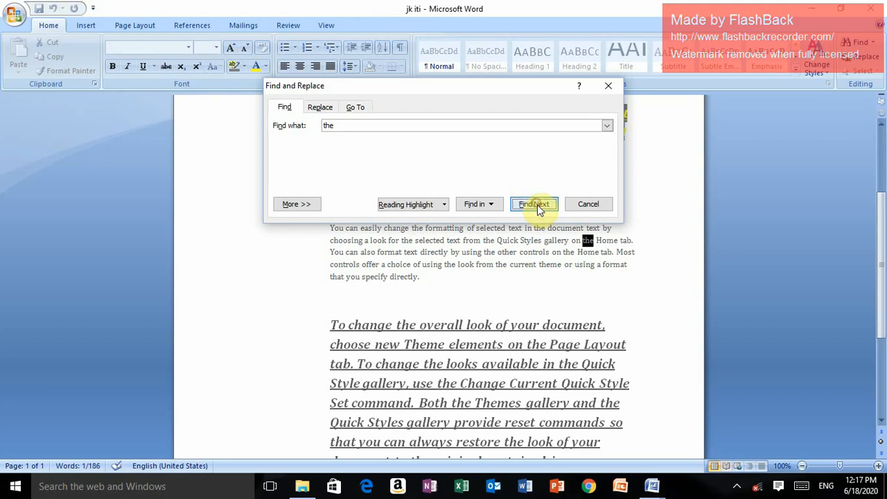
pyautogui.click(536, 204)
pyautogui.click(536, 204)
pyautogui.click(536, 205)
pyautogui.click(536, 204)
pyautogui.click(536, 204)
pyautogui.click(536, 205)
pyautogui.click(536, 205)
pyautogui.click(536, 205)
pyautogui.click(536, 204)
pyautogui.click(536, 204)
pyautogui.click(536, 204)
pyautogui.click(536, 205)
pyautogui.click(536, 205)
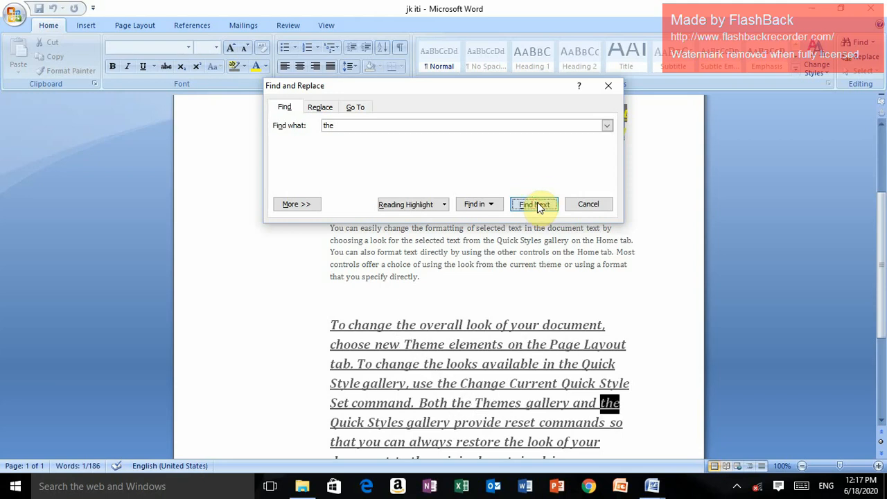
pyautogui.click(536, 204)
pyautogui.click(536, 204)
pyautogui.click(536, 205)
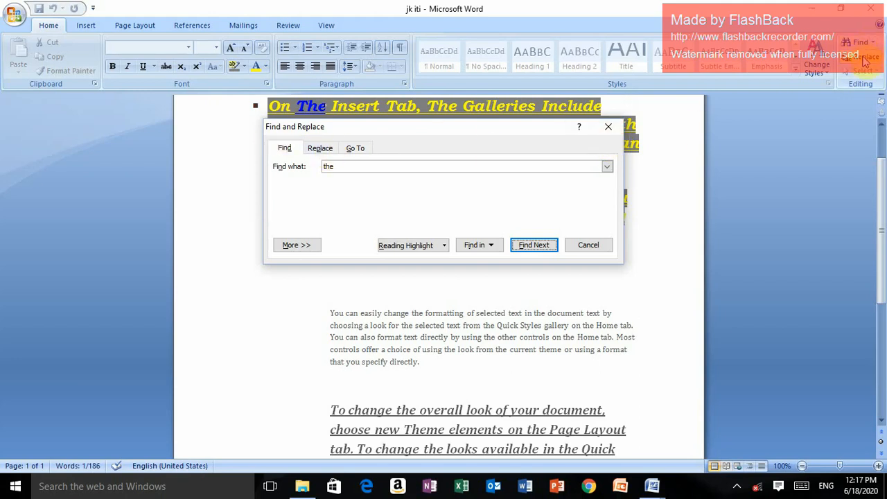
# Replace all occurrences of "the" with "that" in the document and close the Find and Replace dialog
pyautogui.click(326, 153)
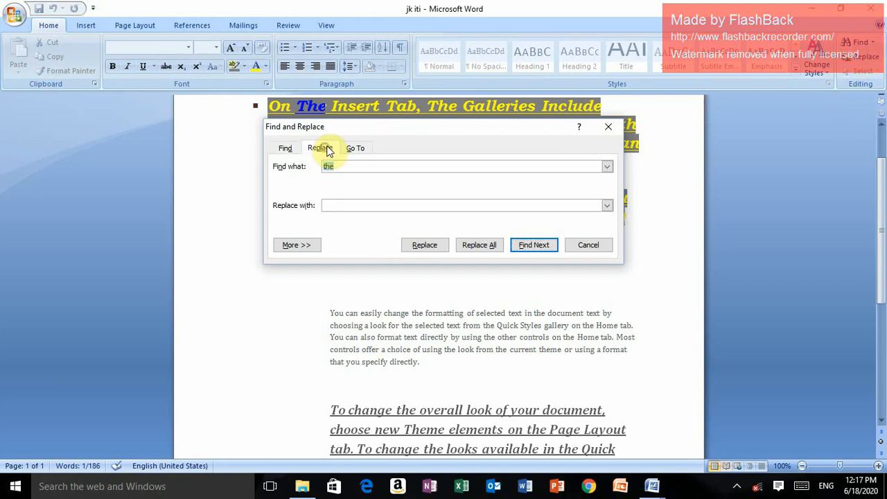
pyautogui.click(333, 205)
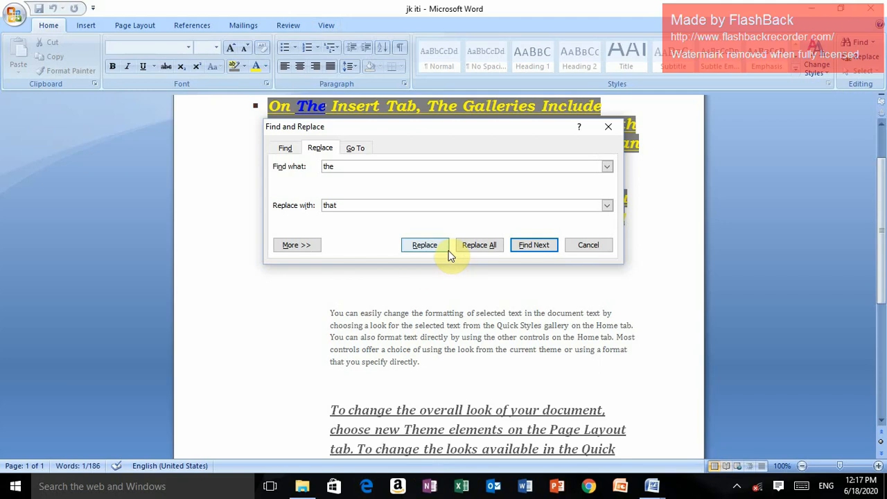
pyautogui.click(481, 246)
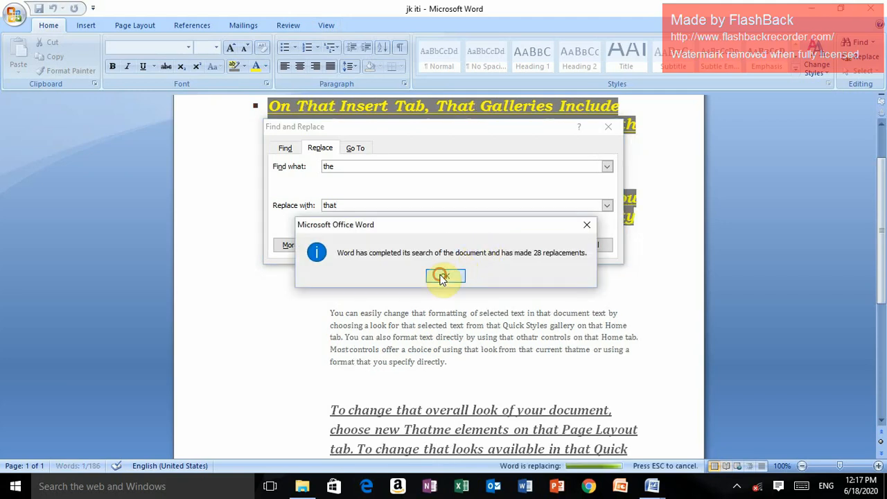
pyautogui.click(442, 276)
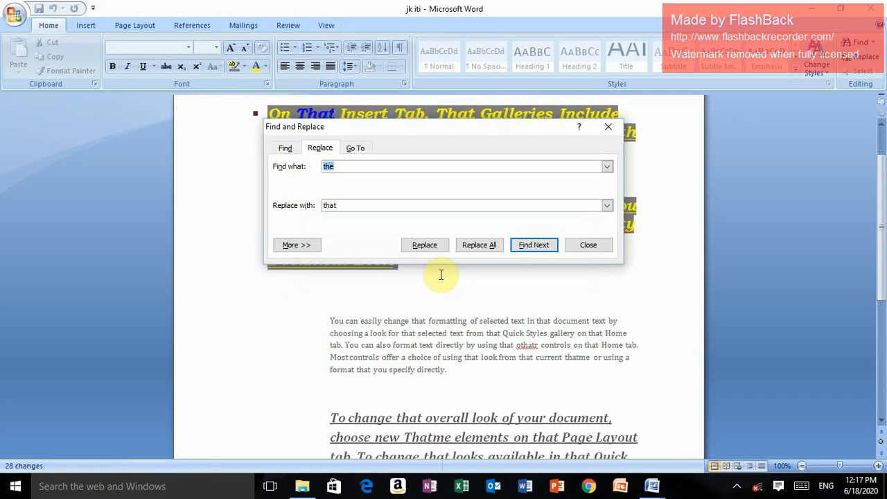
pyautogui.click(590, 246)
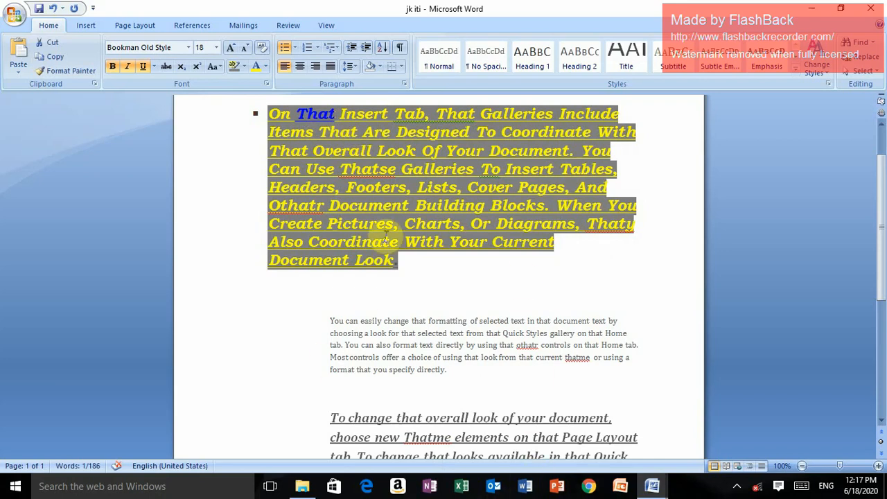
# Undo the replacement of "the" with "that" and the blank lines added before the second paragraph
pyautogui.hotkey('ctrl', 'z')
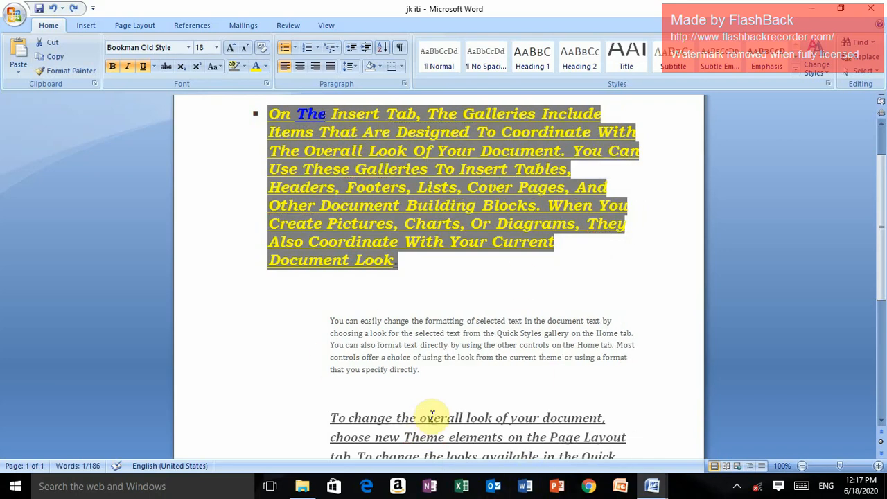
pyautogui.hotkey('ctrl', 'z')
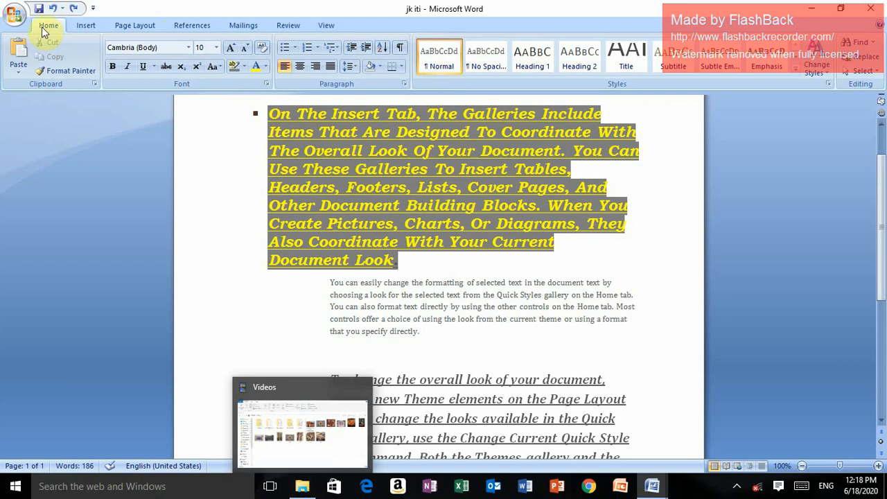
# Insert a blank page at the cursor position at the end of the second paragraph
pyautogui.click(86, 26)
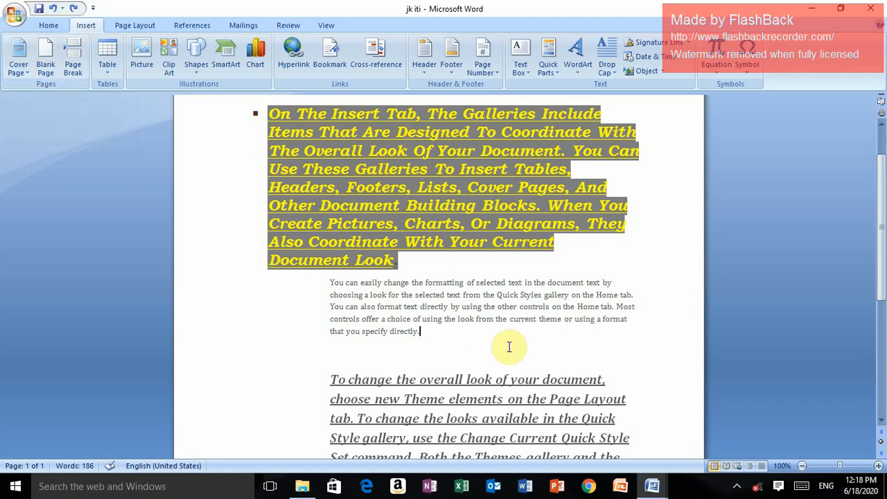
pyautogui.click(53, 61)
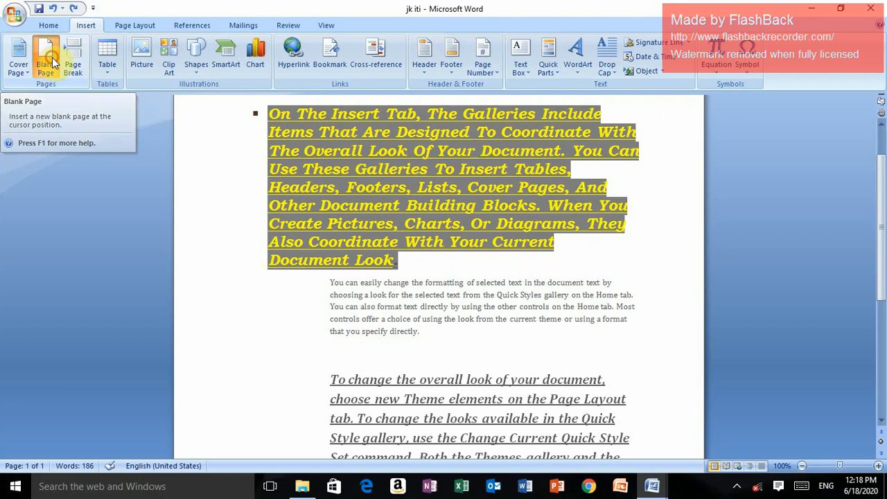
# Check the blank page inserted after the second paragraph and undo its insertion
pyautogui.scroll(-6, 492, 357)
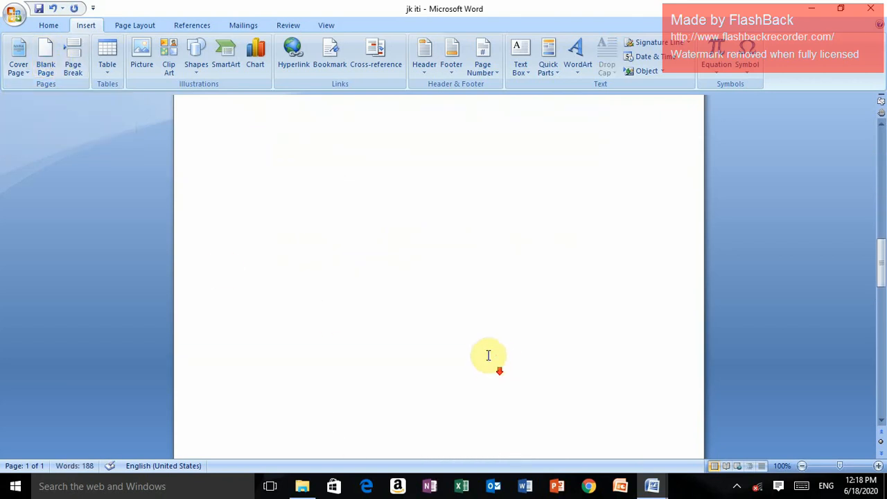
pyautogui.scroll(-10, 489, 355)
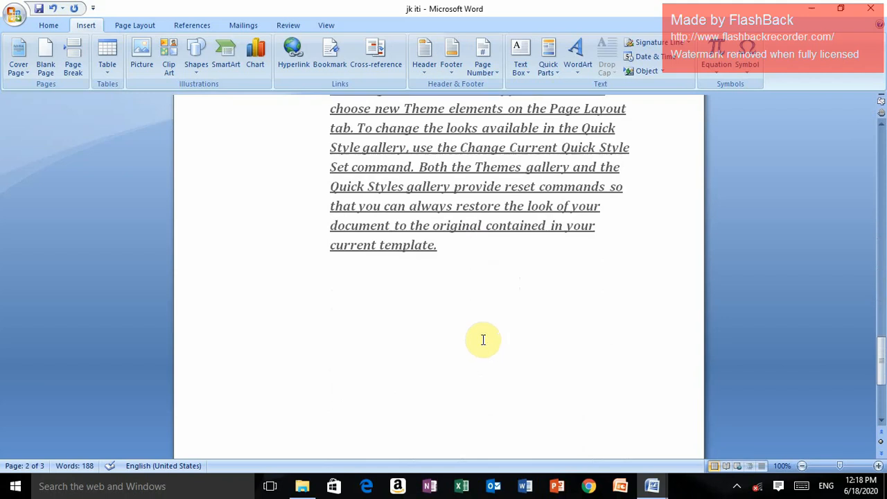
pyautogui.scroll(15, 483, 340)
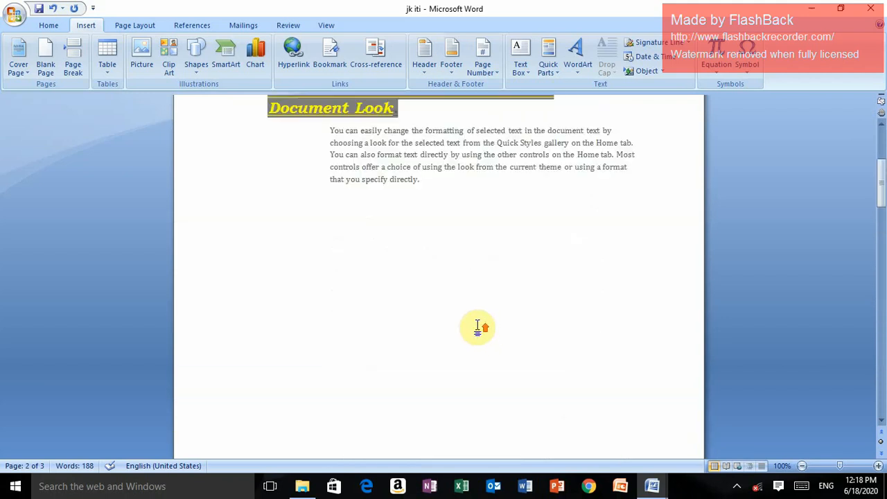
pyautogui.scroll(5, 478, 326)
pyautogui.scroll(-4, 478, 326)
pyautogui.scroll(4, 477, 330)
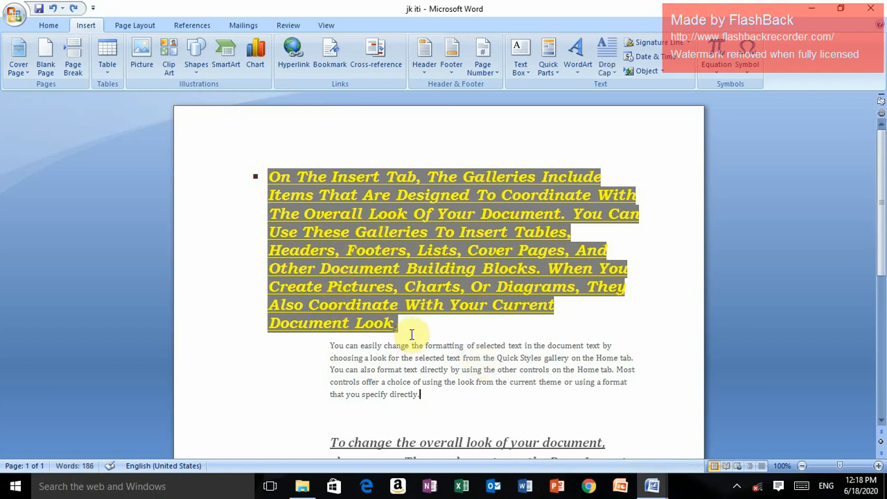
# Insert a blank page on a new bullet line after the first paragraph and check where the remaining text goes
pyautogui.press('Return')
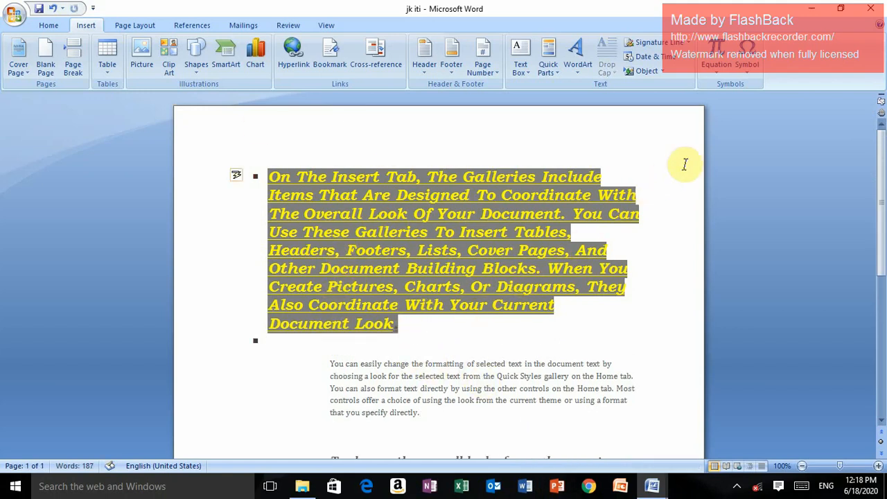
pyautogui.click(47, 64)
pyautogui.doubleClick(352, 358)
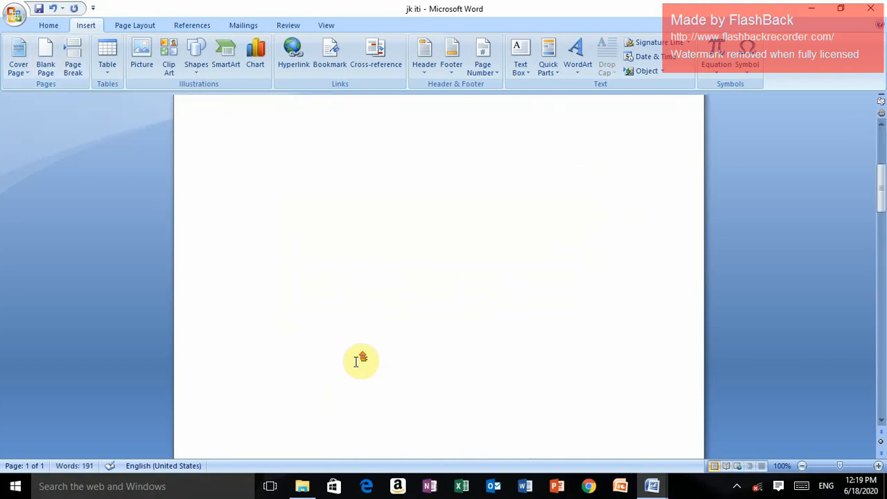
pyautogui.scroll(-10, 343, 359)
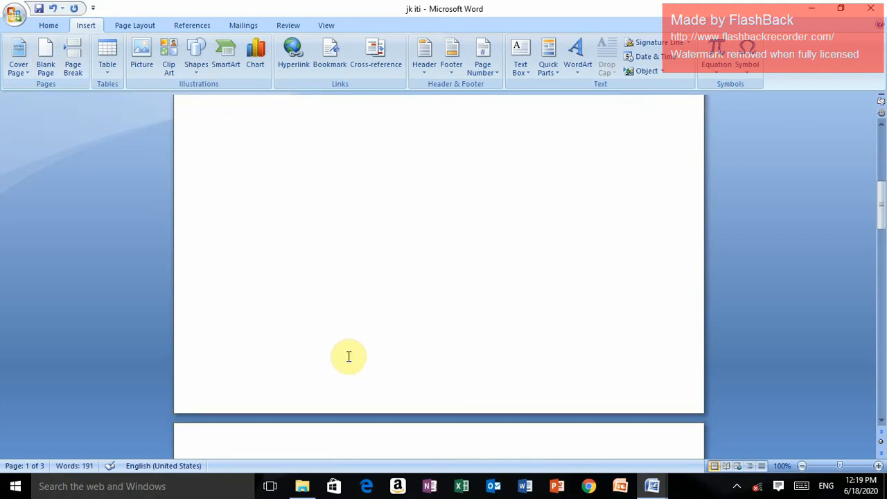
pyautogui.scroll(-10, 350, 359)
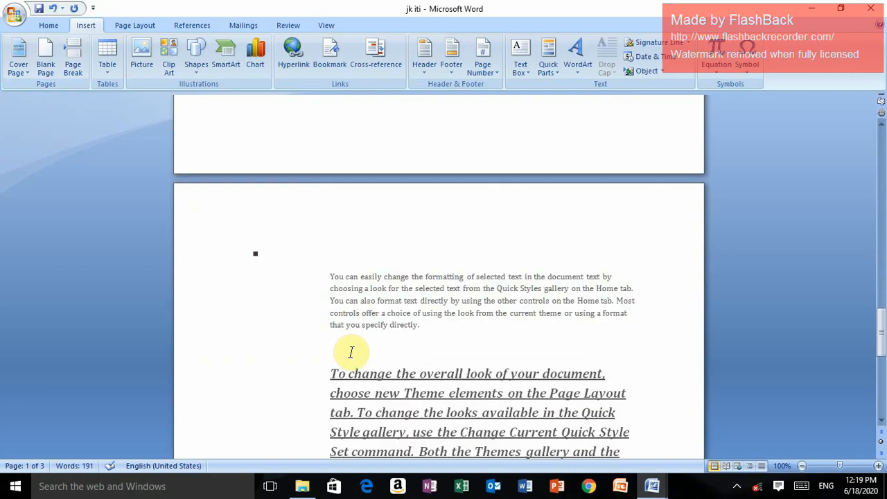
pyautogui.scroll(15, 348, 347)
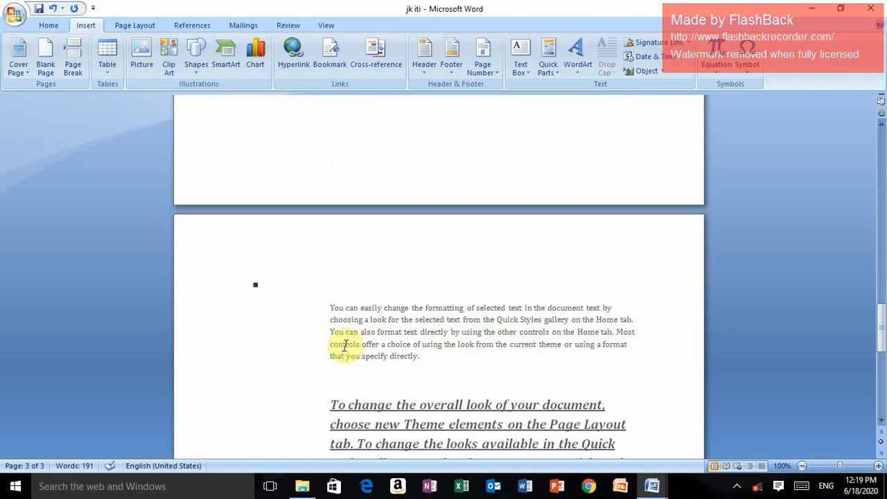
pyautogui.scroll(10, 342, 347)
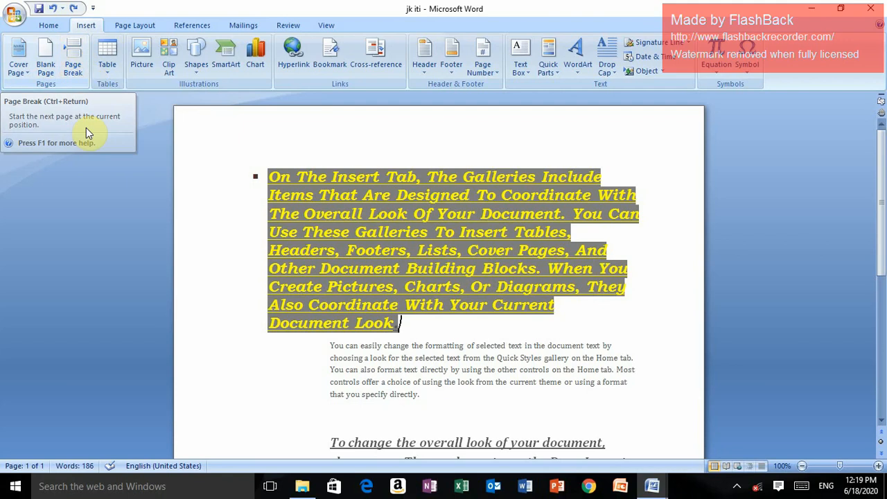
# Add blank lines after the first paragraph and insert a page break there
pyautogui.scroll(-3, 291, 253)
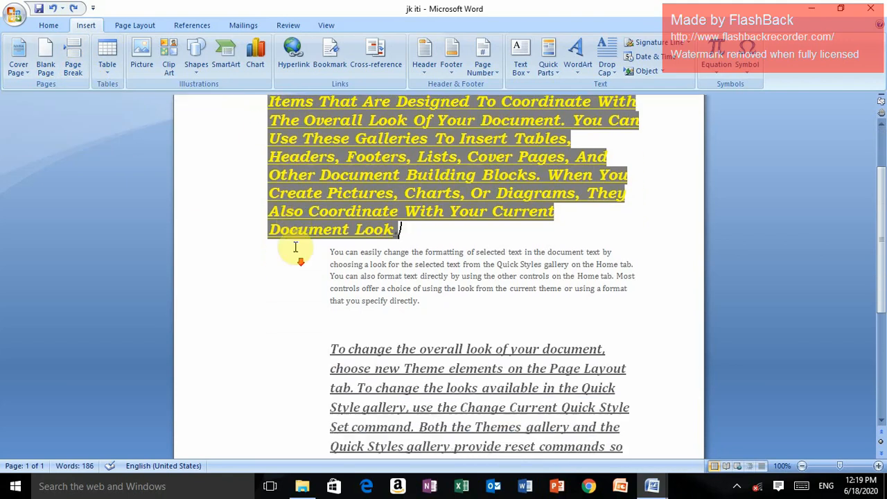
pyautogui.click(414, 237)
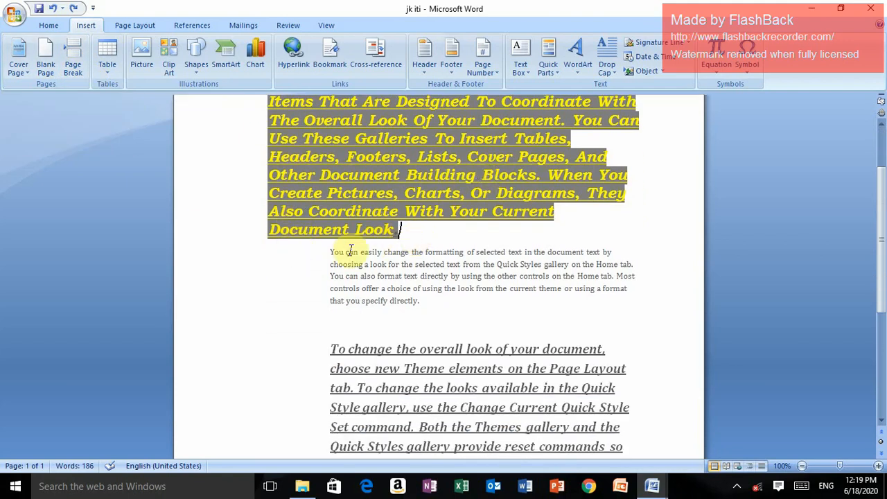
pyautogui.press('Return')
pyautogui.press('Return')
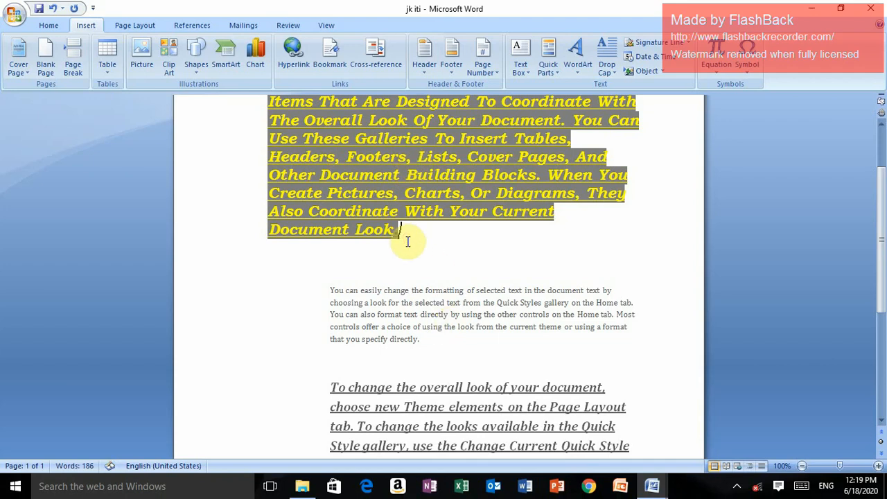
pyautogui.click(72, 57)
pyautogui.hotkey('ctrl', 'z')
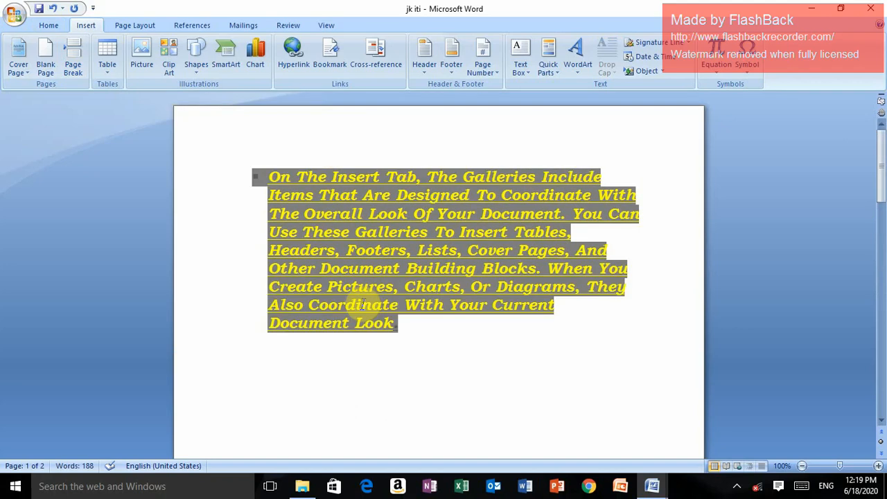
# Review the text moved by the page break, and undo the break and the lines added after the first paragraph
pyautogui.scroll(-15, 363, 305)
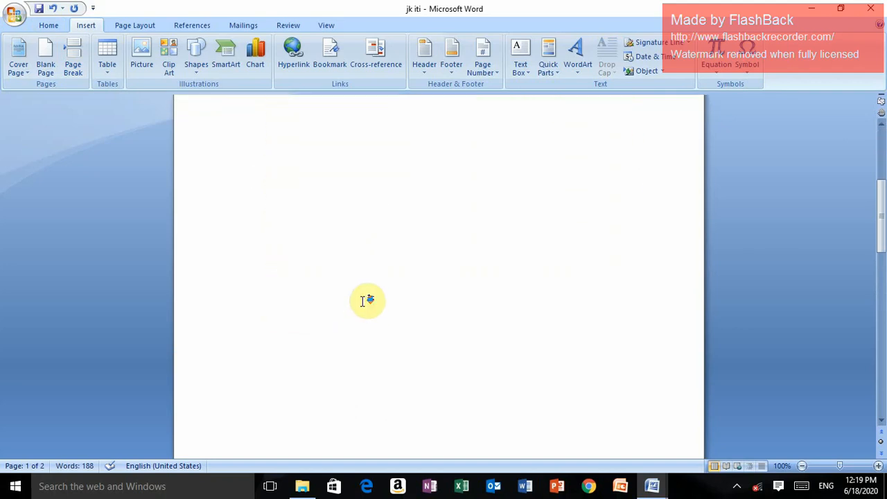
pyautogui.scroll(-9, 363, 303)
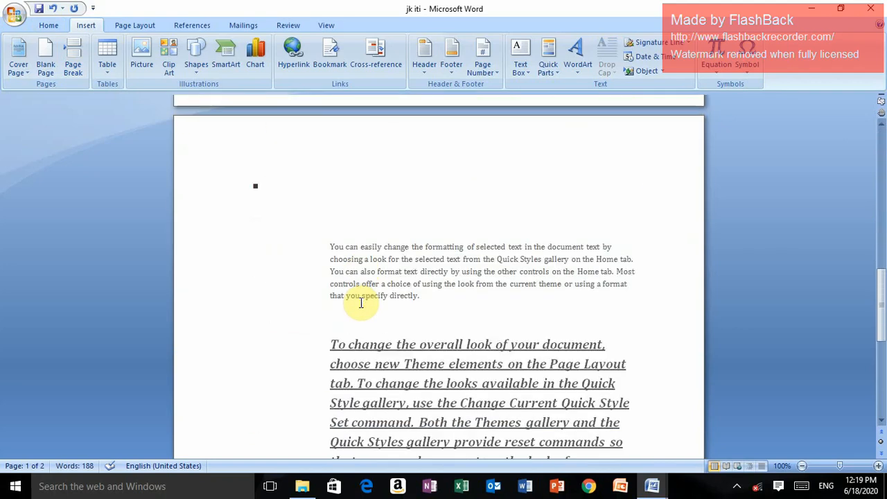
pyautogui.scroll(-5, 359, 303)
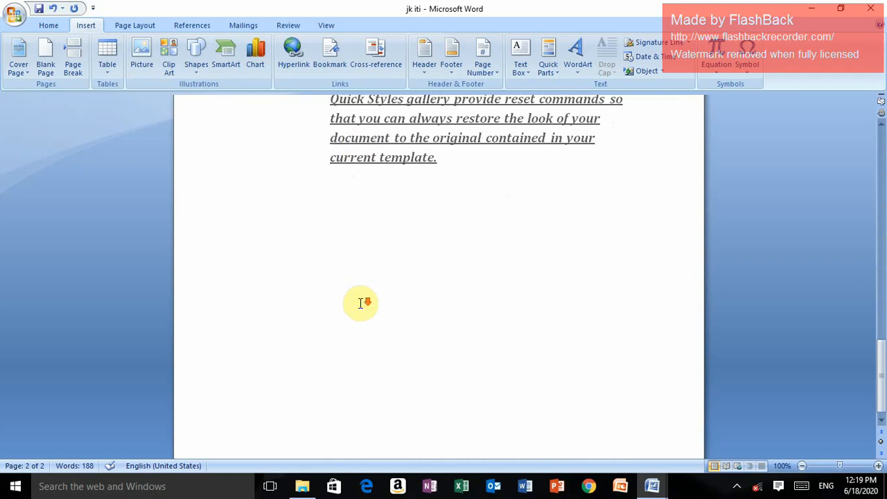
pyautogui.scroll(15, 361, 303)
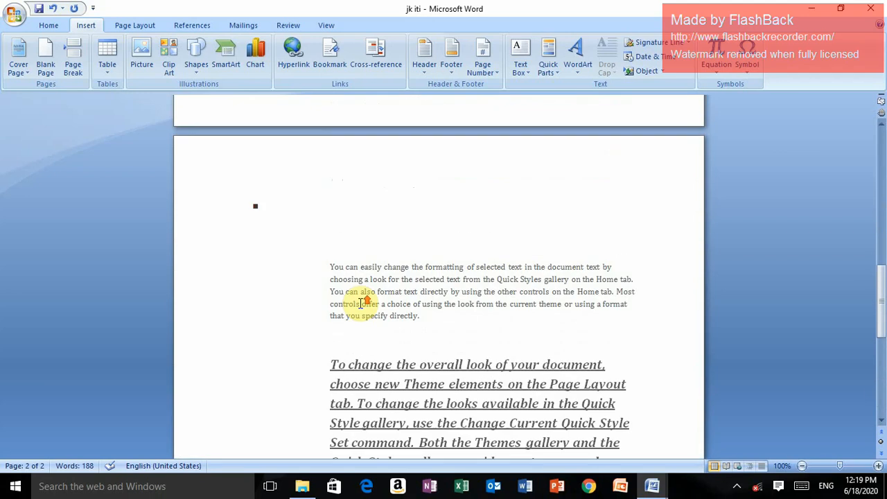
pyautogui.scroll(-5, 360, 304)
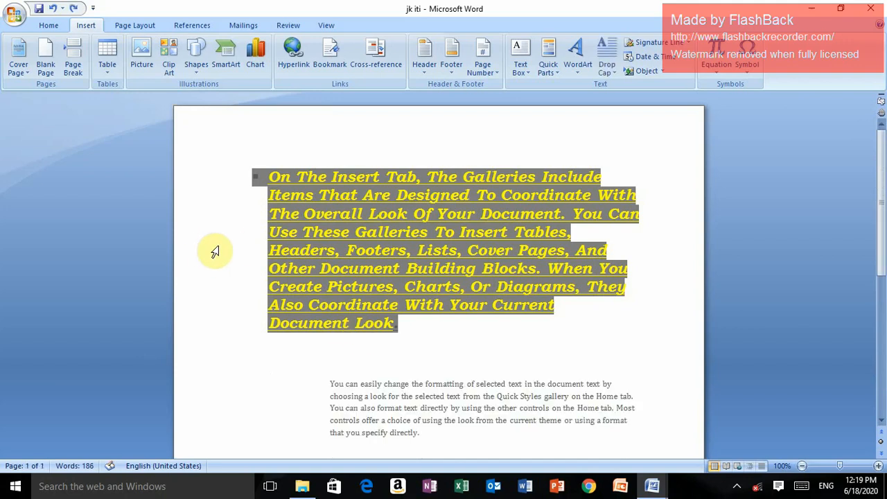
pyautogui.hotkey('ctrl', 'z')
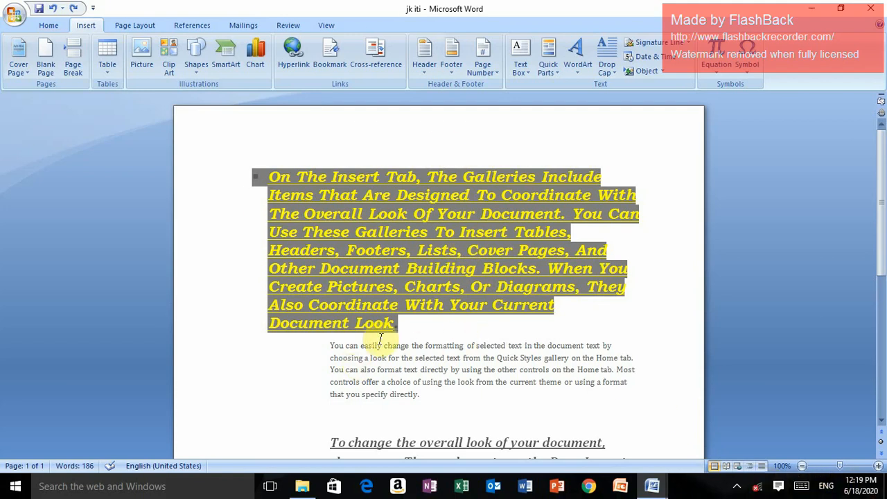
# Add a blank line before the second paragraph and insert the built-in Contrast cover page
pyautogui.press('Return')
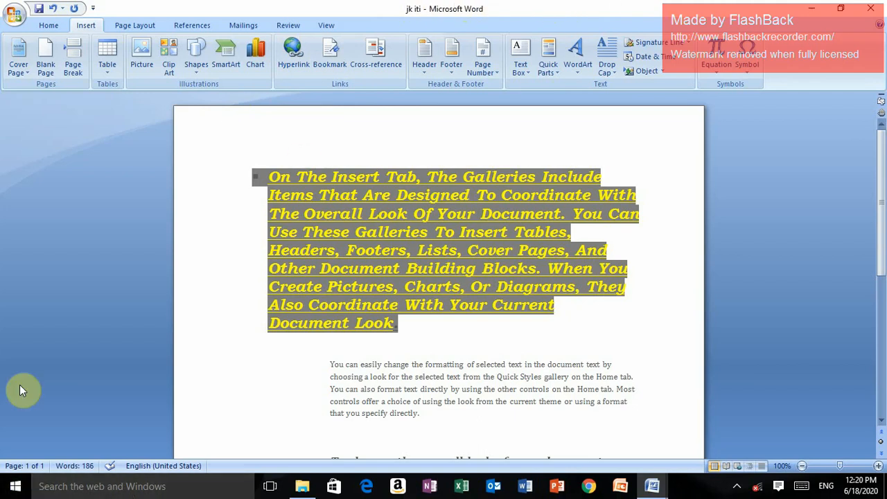
pyautogui.click(26, 74)
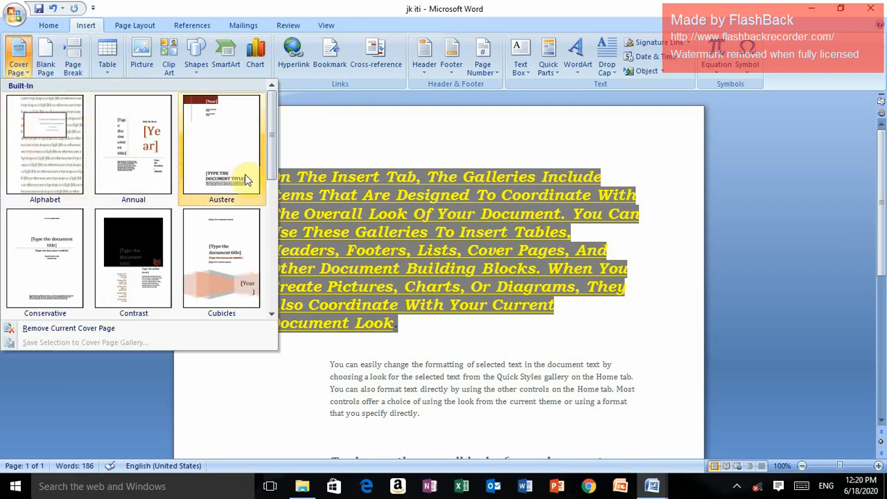
pyautogui.click(271, 238)
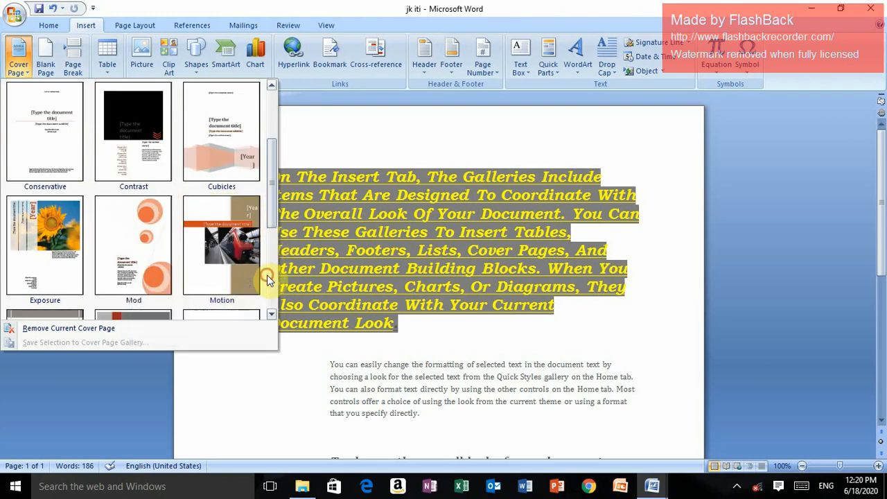
pyautogui.click(269, 280)
pyautogui.click(267, 294)
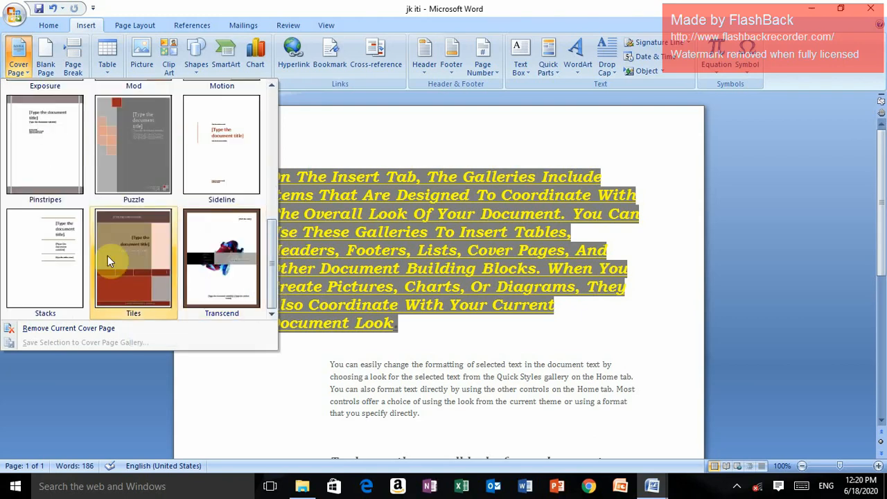
pyautogui.click(270, 160)
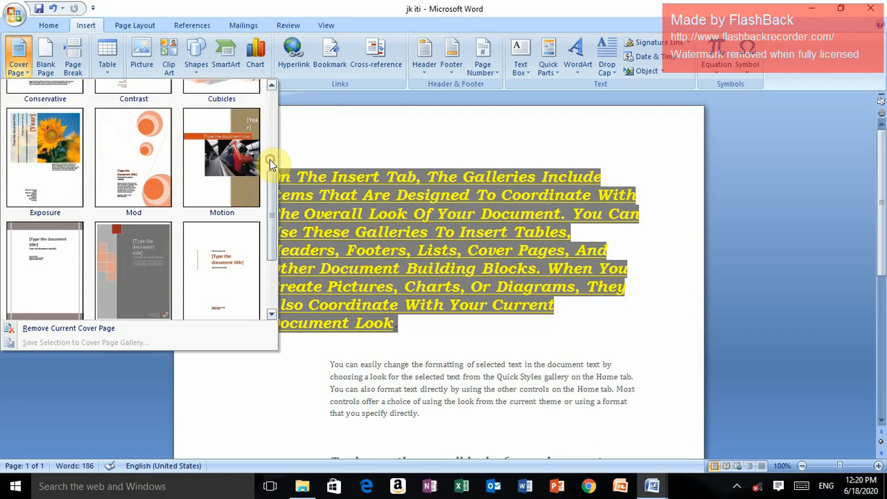
pyautogui.click(269, 133)
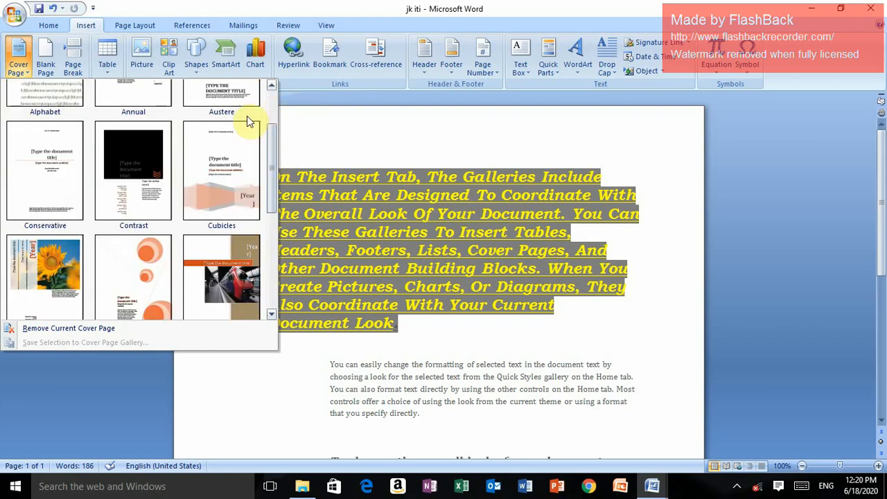
pyautogui.click(146, 164)
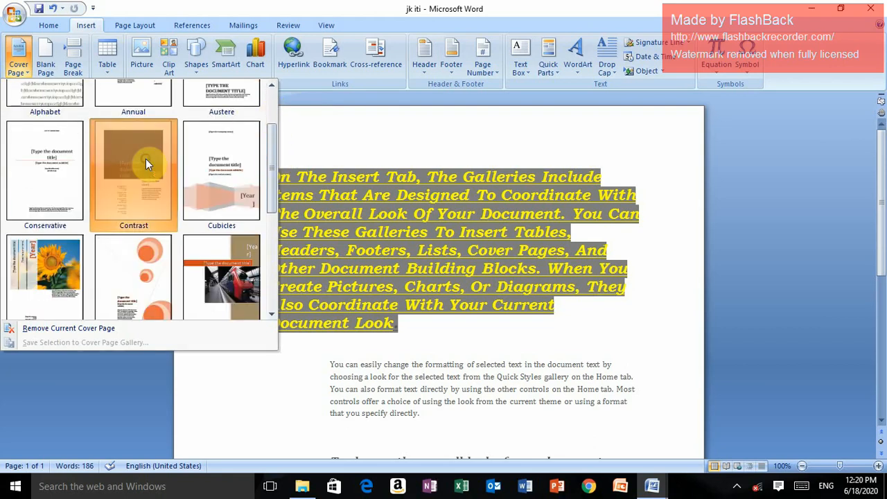
# Look over the Contrast cover page's placeholders and the document text that follows it
pyautogui.scroll(-4, 633, 340)
pyautogui.scroll(-7, 633, 339)
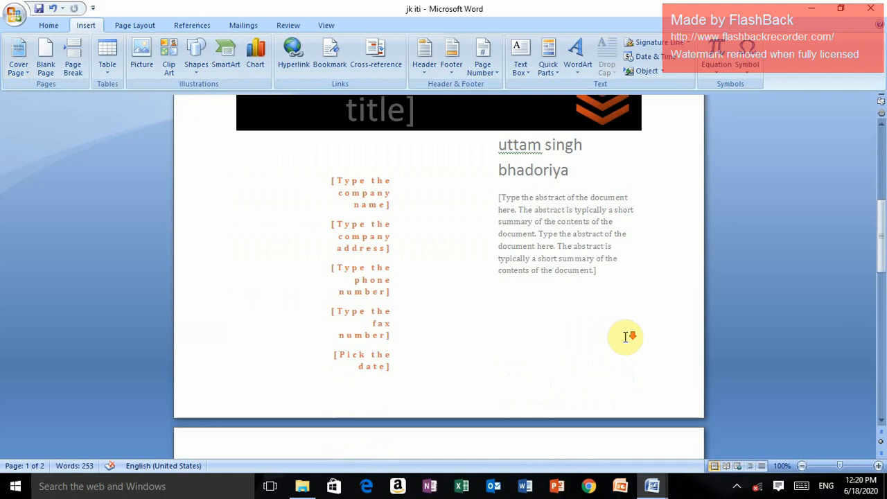
pyautogui.scroll(-8, 617, 332)
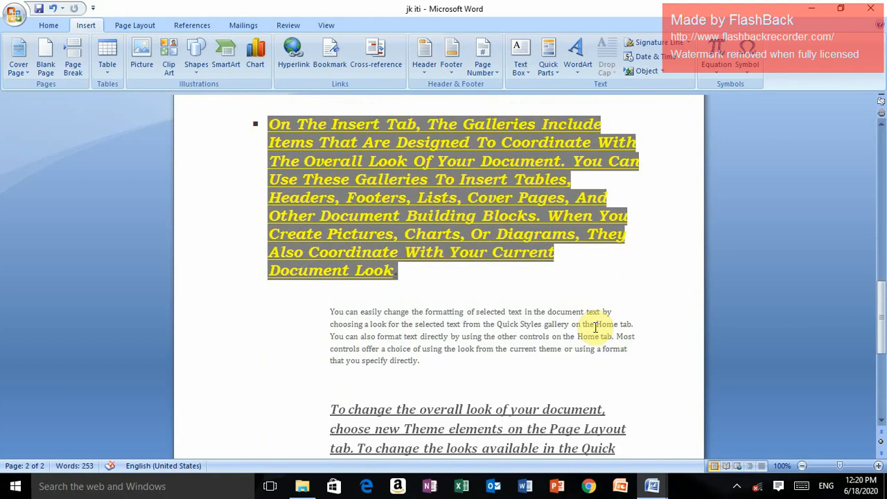
pyautogui.scroll(-2, 595, 325)
pyautogui.scroll(17, 590, 331)
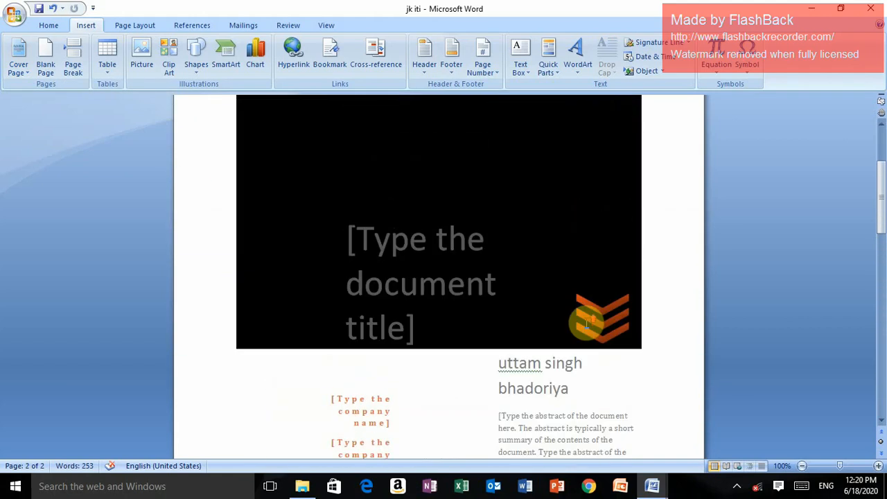
pyautogui.scroll(4, 587, 322)
pyautogui.scroll(-3, 582, 324)
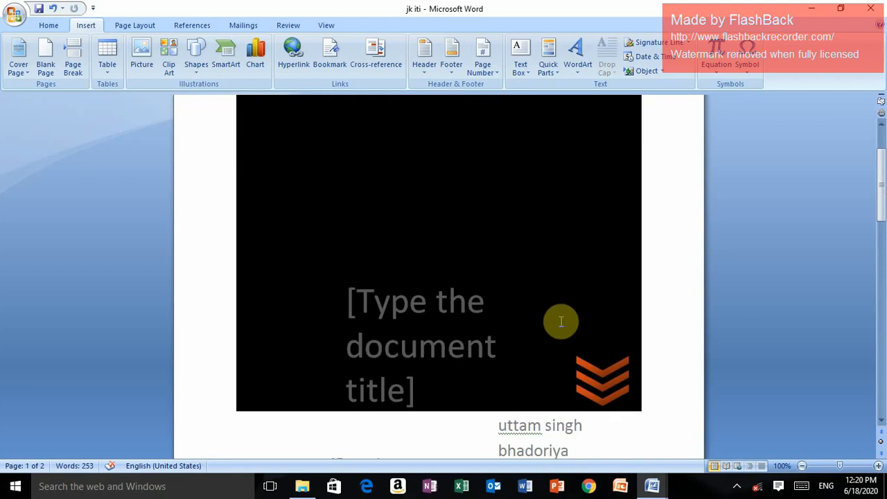
# Select the cover page's document title placeholder and open its font size choices
pyautogui.click(382, 312)
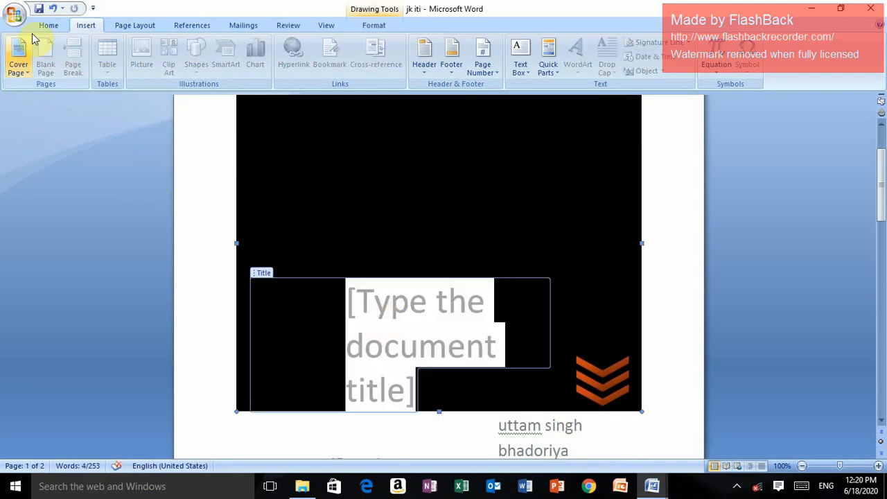
pyautogui.click(49, 26)
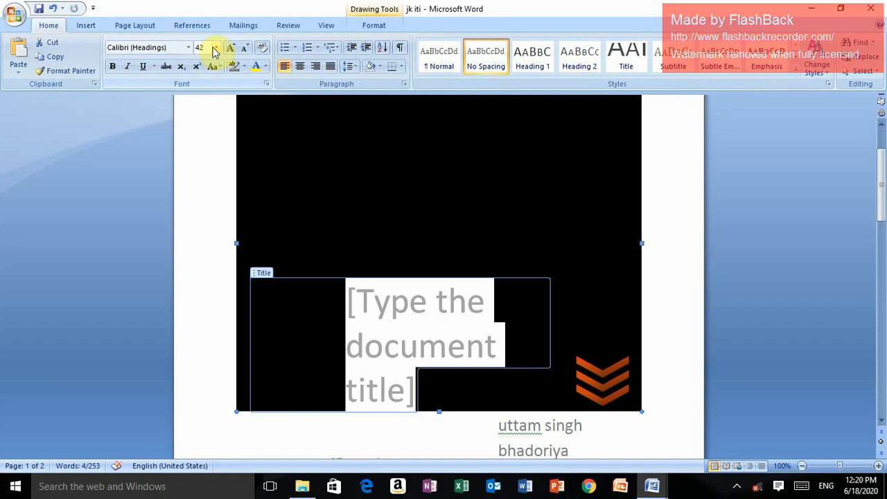
pyautogui.click(215, 48)
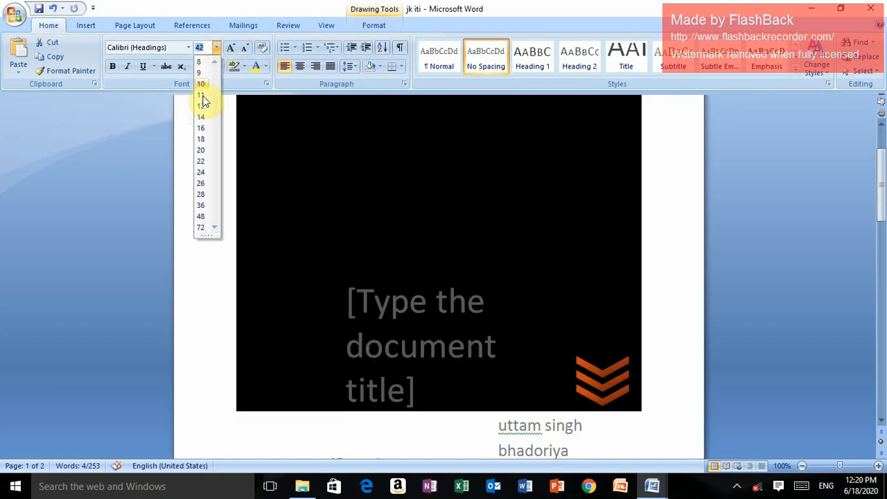